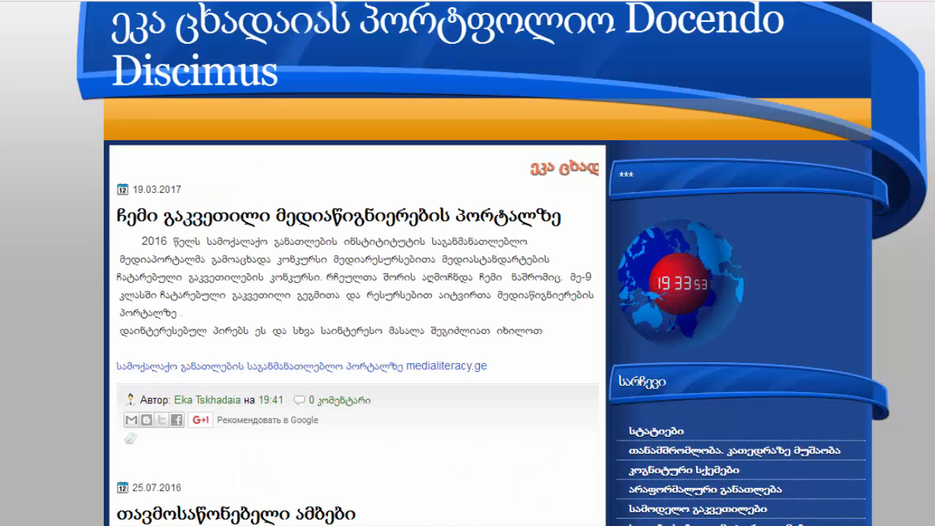
Look through the portfolio blog and the UREEKA site's bookshelf of tools and video tutorials
scroll(718, 188, "down", 11)
scroll(717, 187, "up", 2)
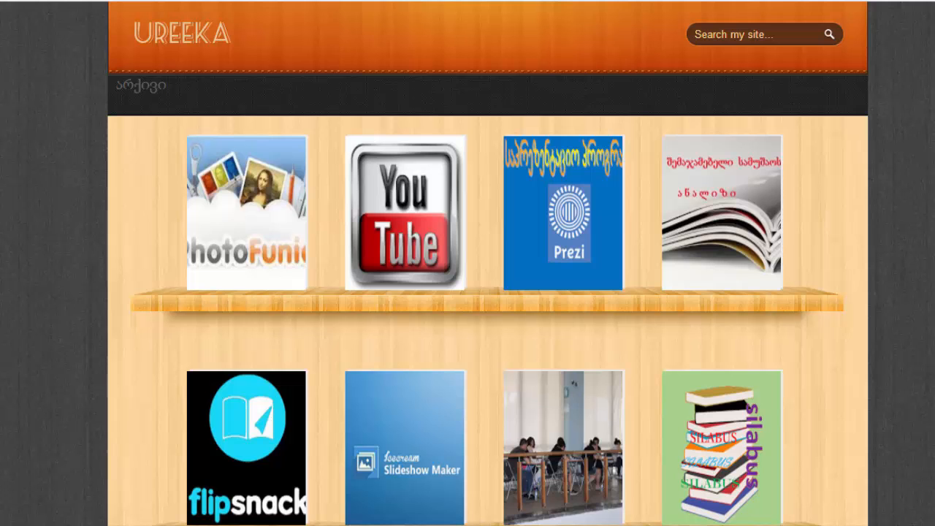
scroll(477, 263, "down", 5)
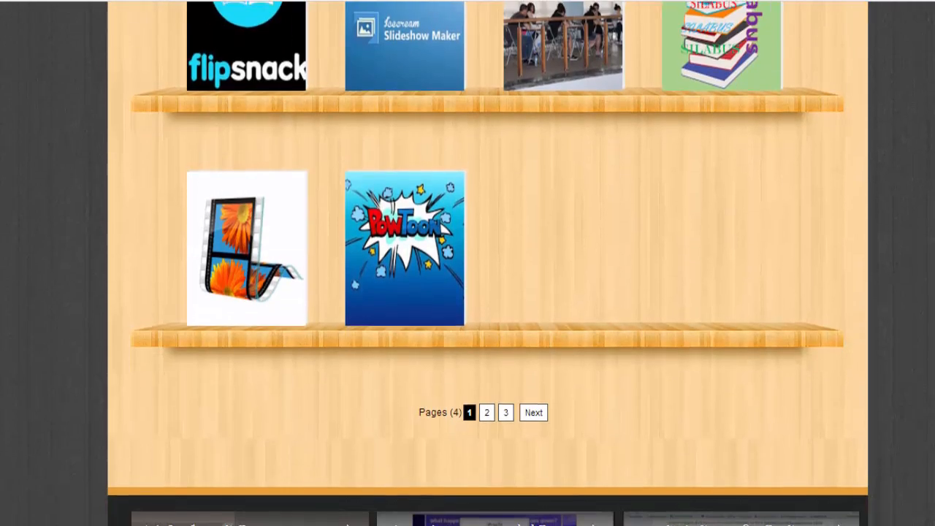
scroll(489, 263, "down", 5)
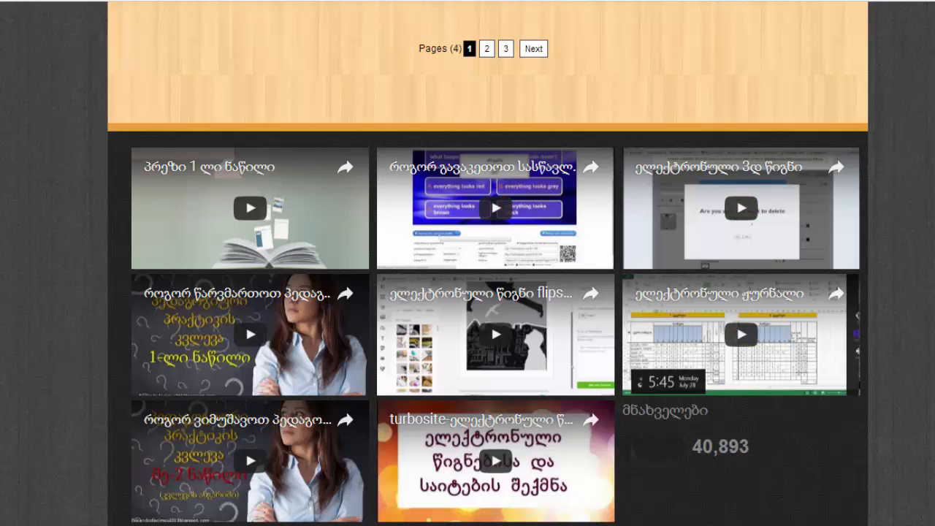
scroll(489, 264, "up", 1)
scroll(488, 263, "down", 1)
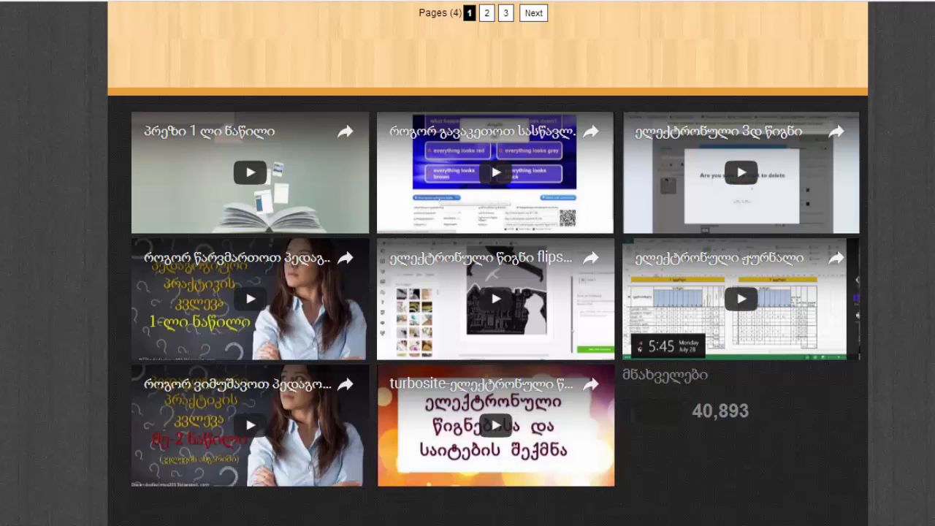
scroll(496, 292, "up", 1)
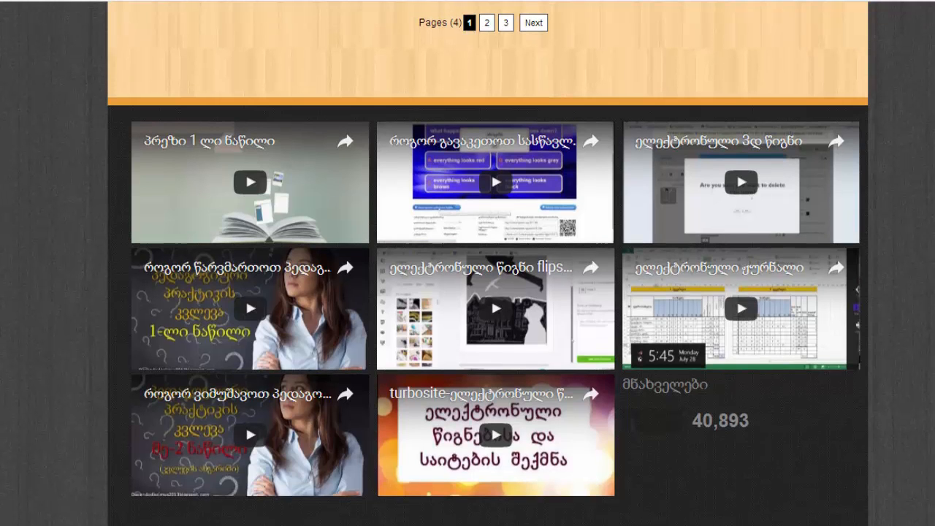
scroll(491, 298, "up", 4)
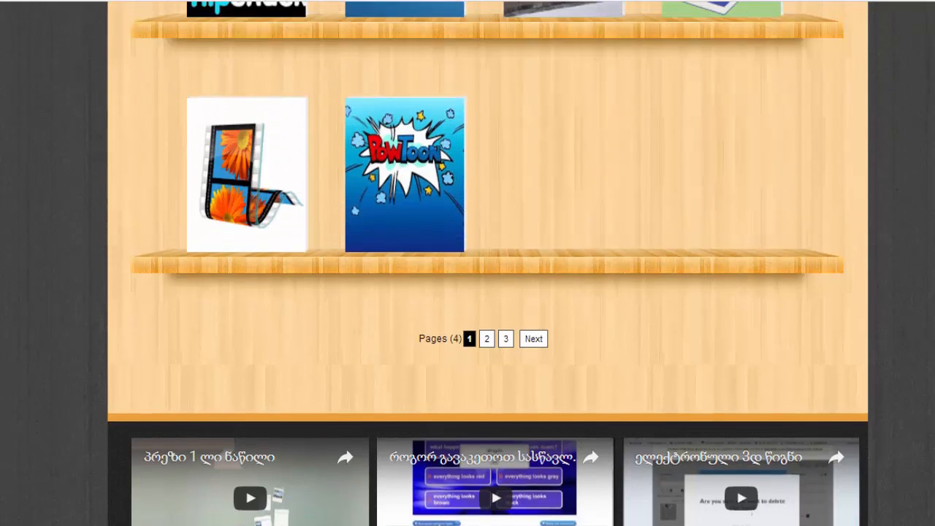
scroll(488, 263, "up", 3)
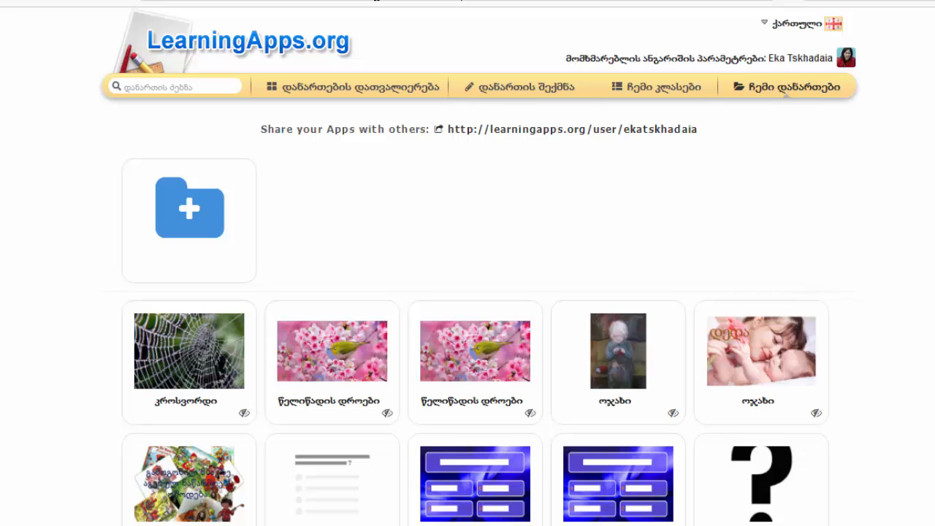
Switch to LearningApps.org and set the site language to ქართული
left_click(765, 28)
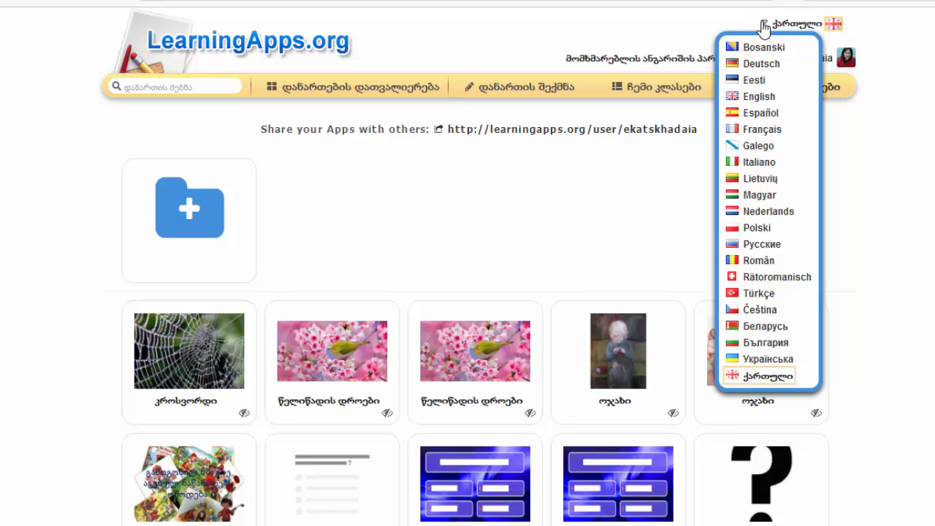
left_click(750, 377)
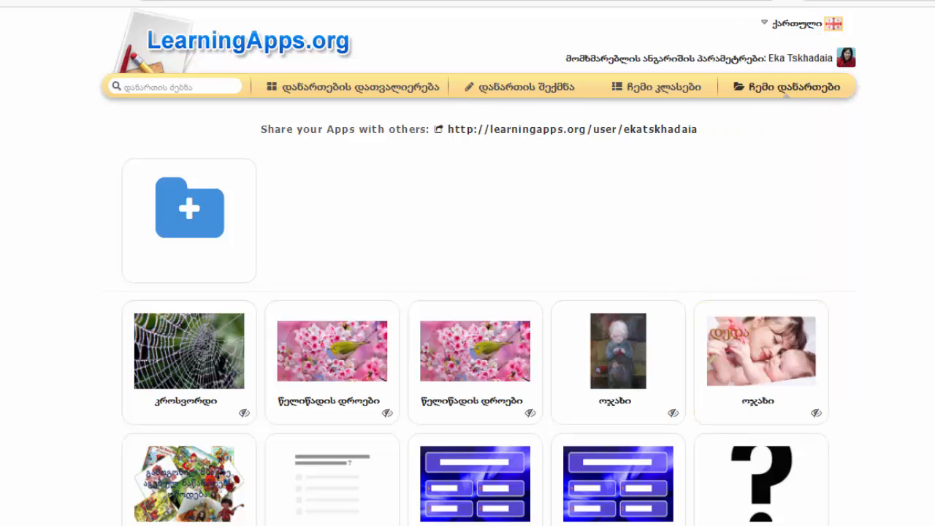
Start creating a new app and select the crossword template (კროსვორდი)
left_click(497, 97)
left_click(504, 95)
scroll(926, 241, "down", 5)
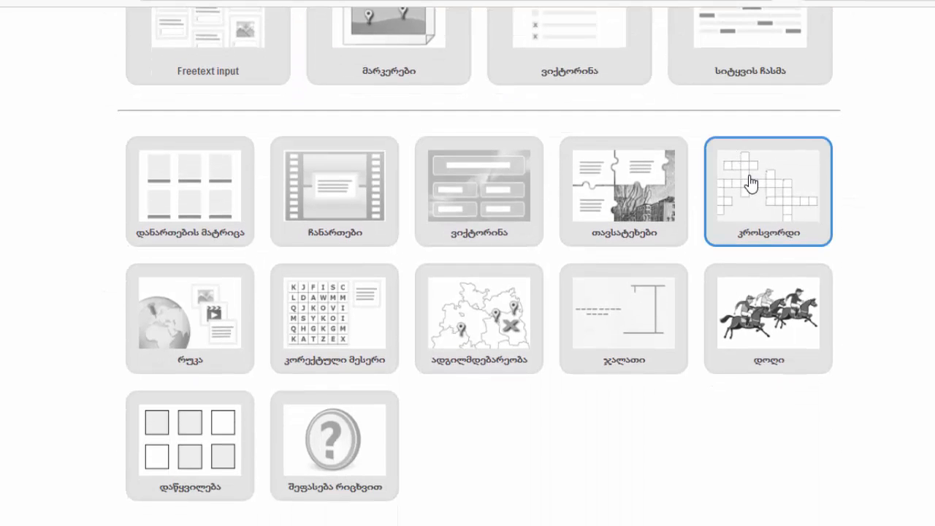
left_click(750, 184)
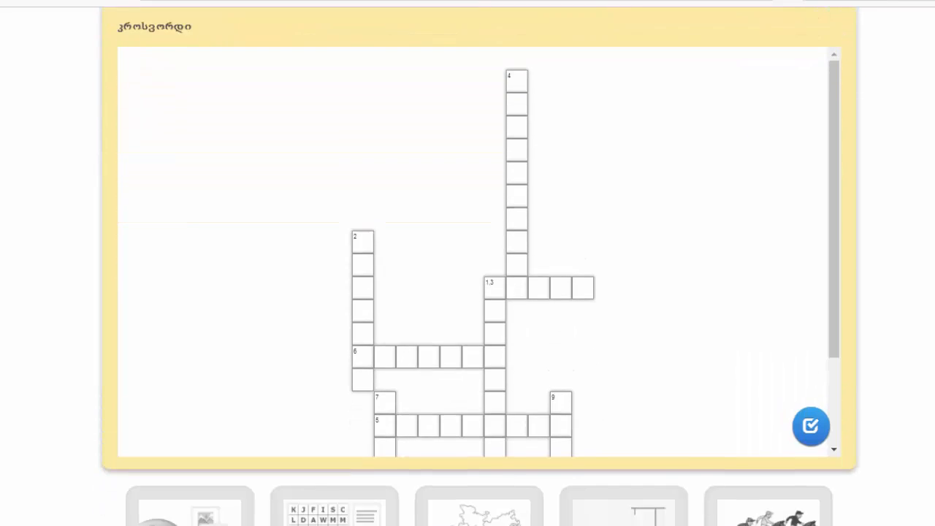
Examine Example 1 of the crossword template
scroll(479, 263, "up", 1)
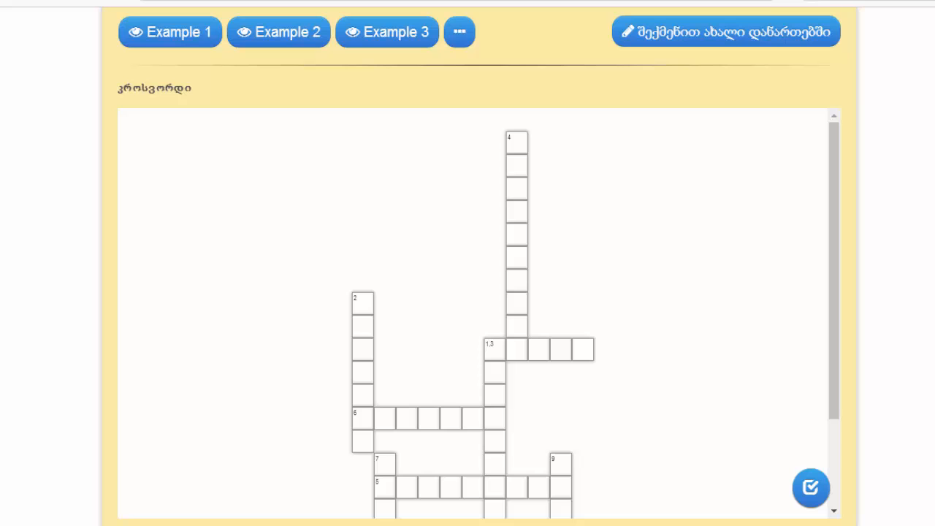
left_click(195, 40)
scroll(479, 293, "up", 2)
scroll(479, 293, "down", 4)
scroll(479, 293, "up", 2)
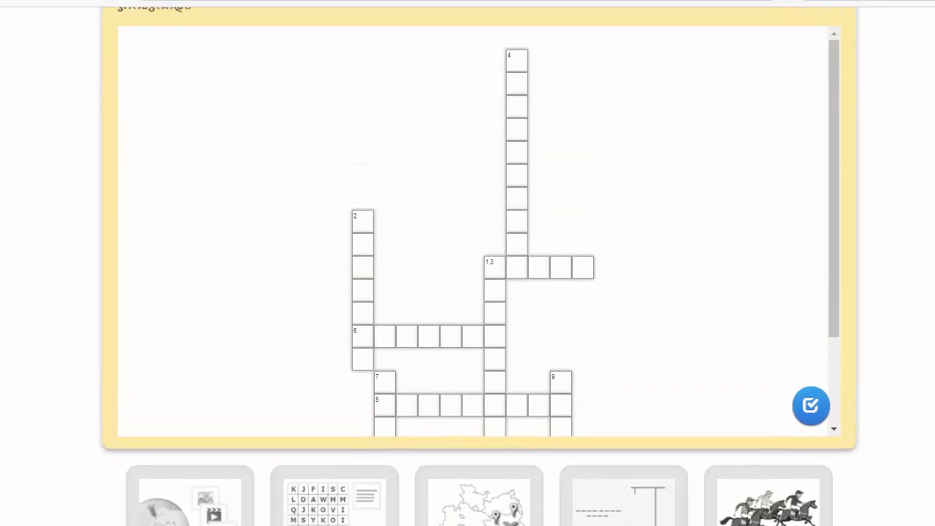
scroll(478, 292, "up", 1)
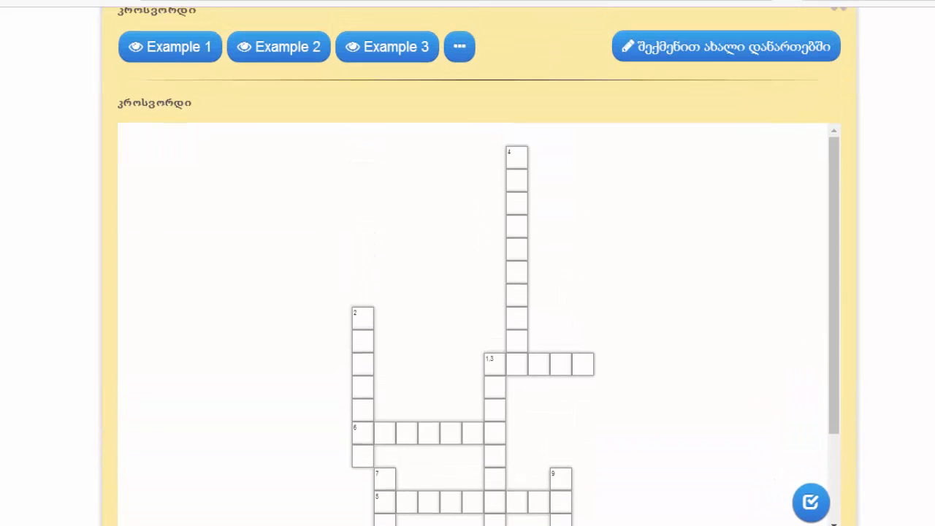
Open Example 2 of the crossword template, dismiss its task message and examine the crossword
left_click(276, 48)
scroll(478, 293, "down", 1)
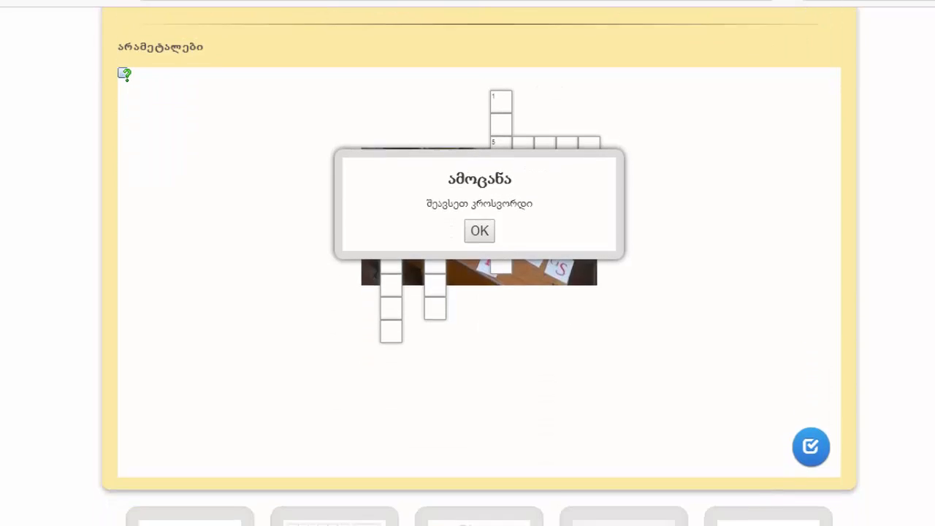
left_click(475, 226)
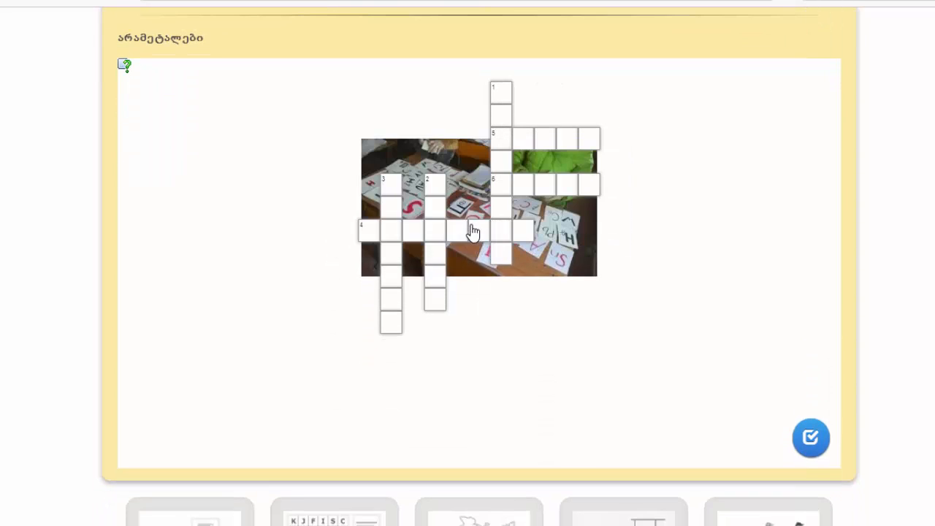
scroll(761, 320, "up", 4)
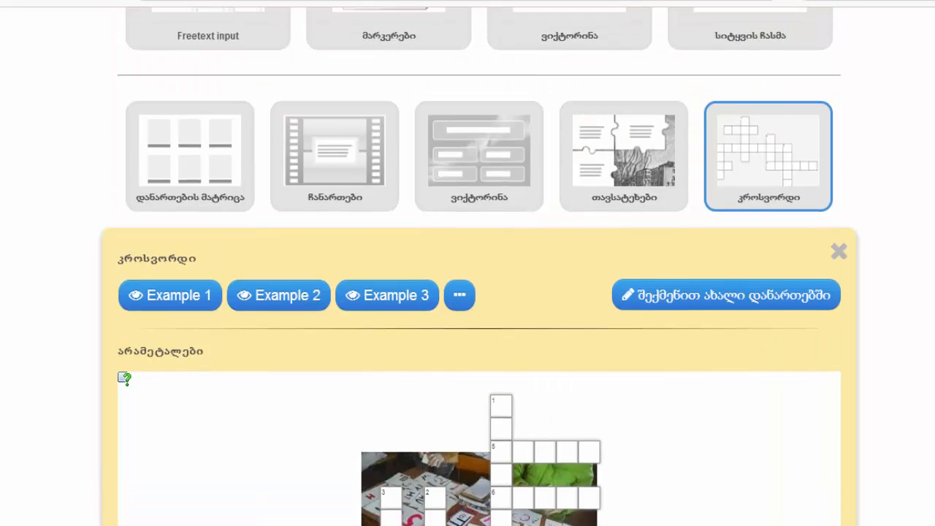
Create a new app from the crossword template
scroll(726, 188, "down", 2)
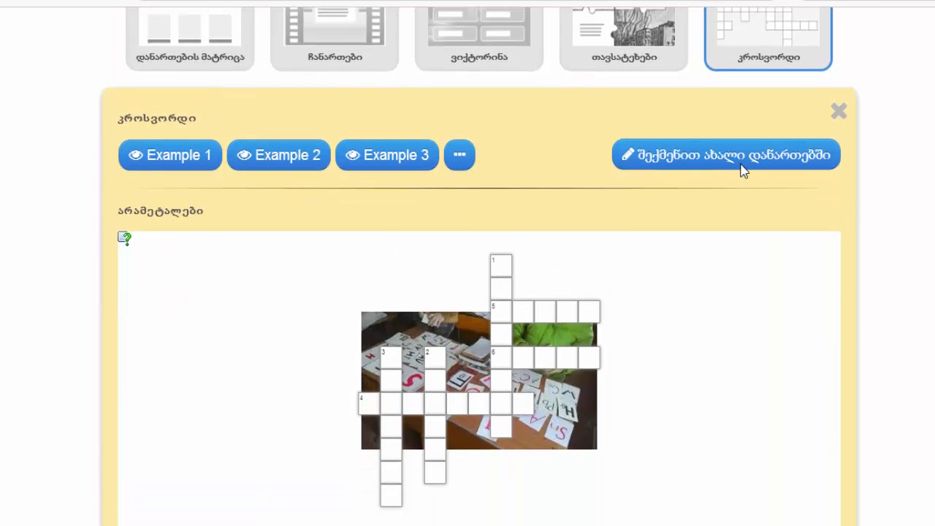
scroll(479, 307, "down", 3)
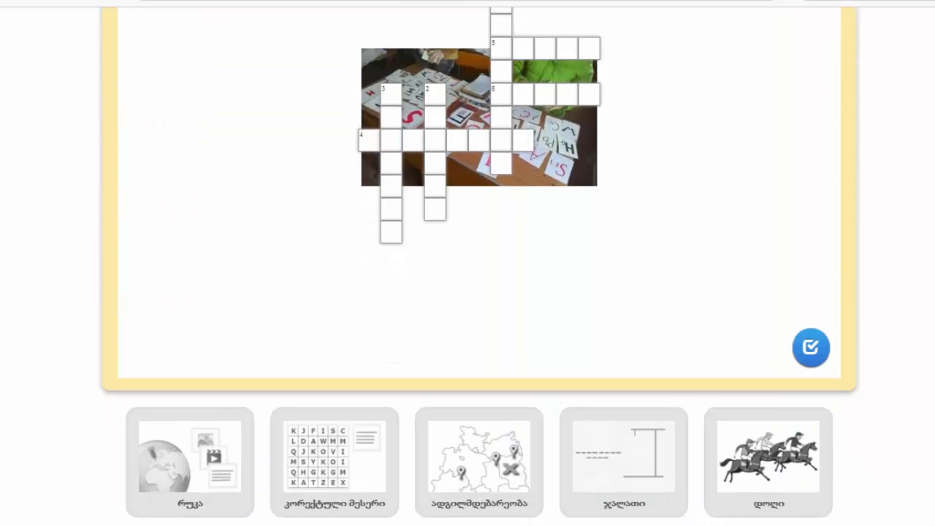
scroll(480, 307, "up", 2)
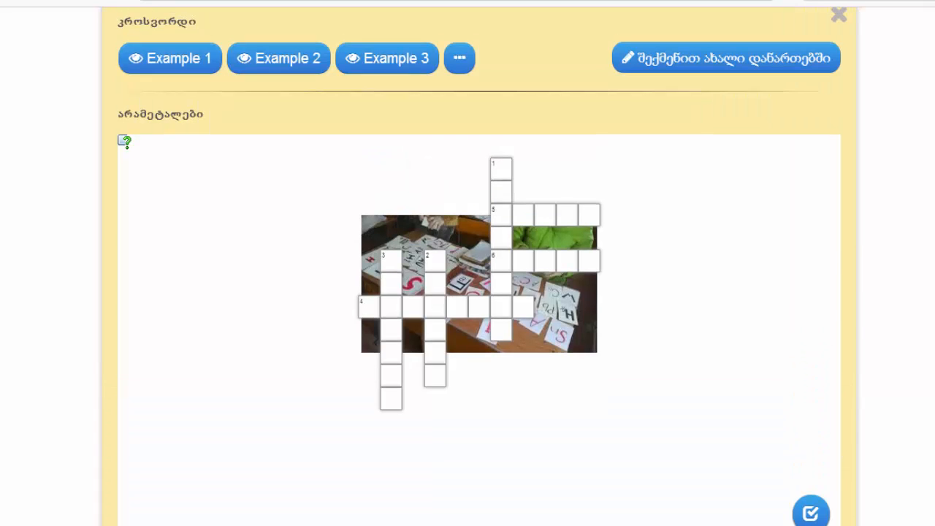
left_click(686, 69)
left_click(685, 68)
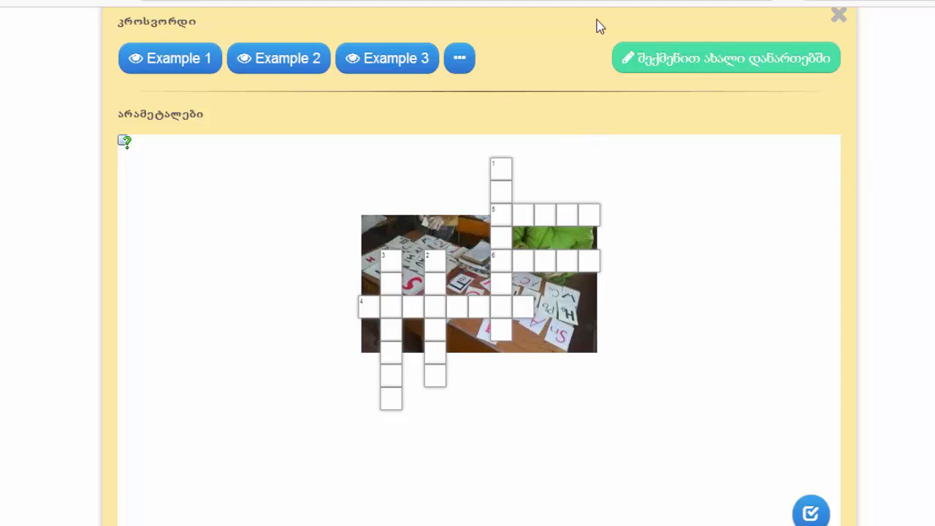
left_click(660, 54)
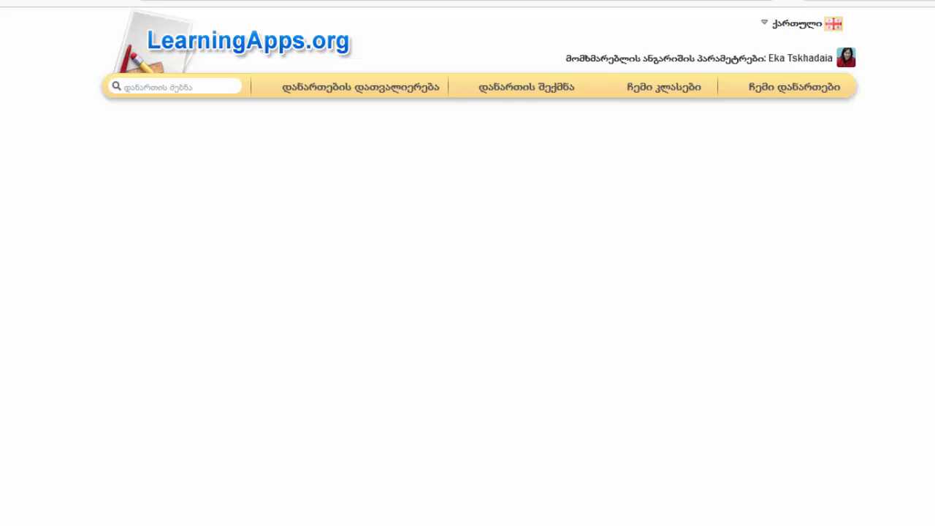
Replace the app title with "წელიწადის დროები" and enter "უპასუხეთ კითხვებს" as the task description
scroll(260, 137, "down", 1)
left_click(261, 137)
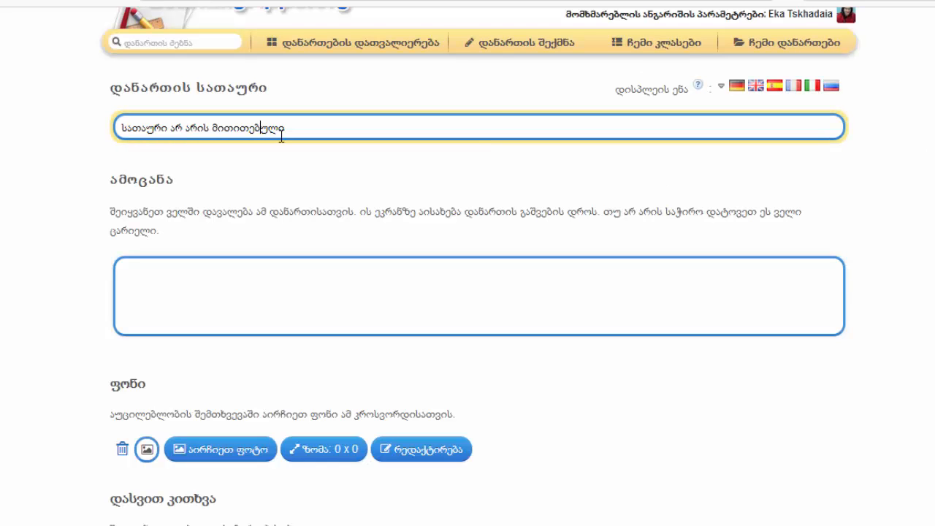
triple_click(294, 127)
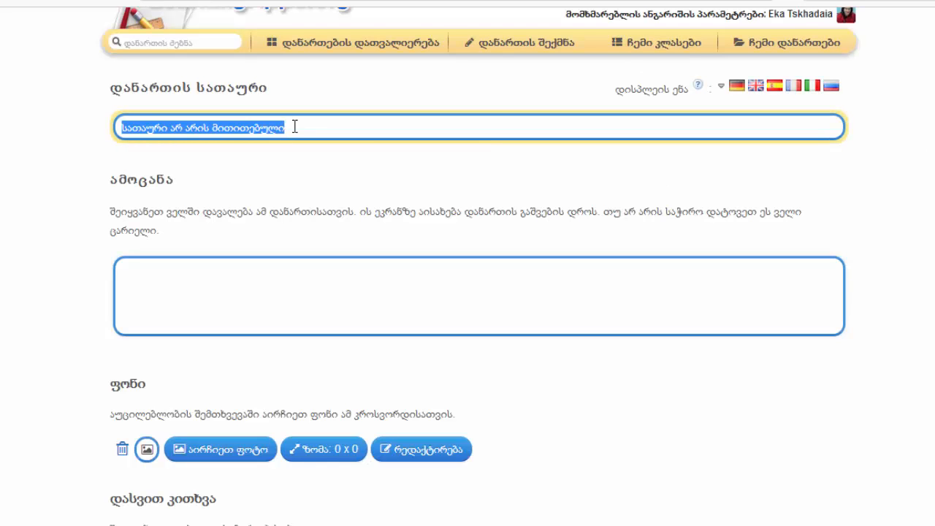
key("BackSpace")
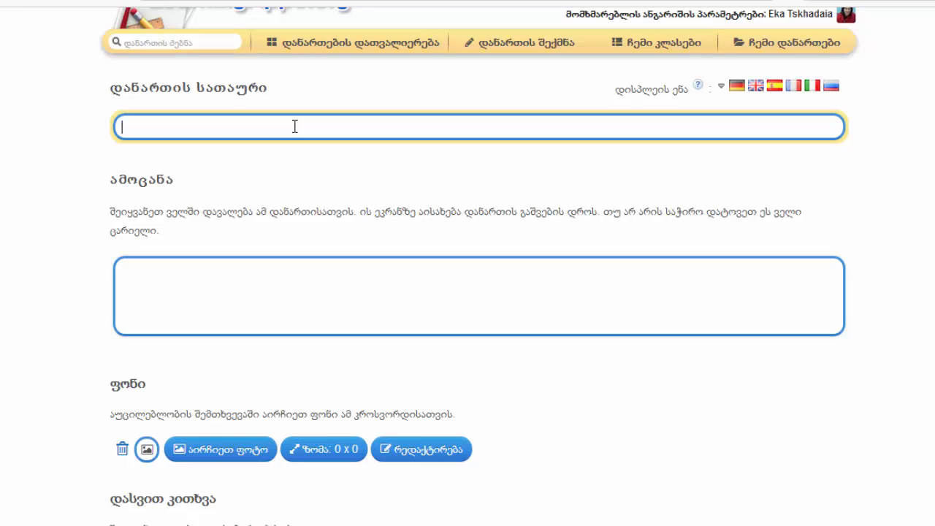
type("წელიწადის დროები")
left_click(253, 330)
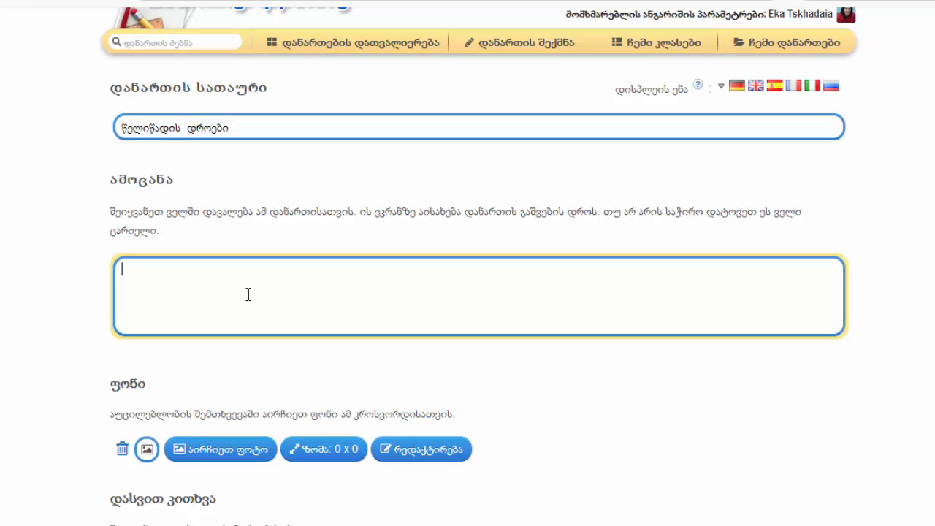
type("უპასუხეთ კითხვებს")
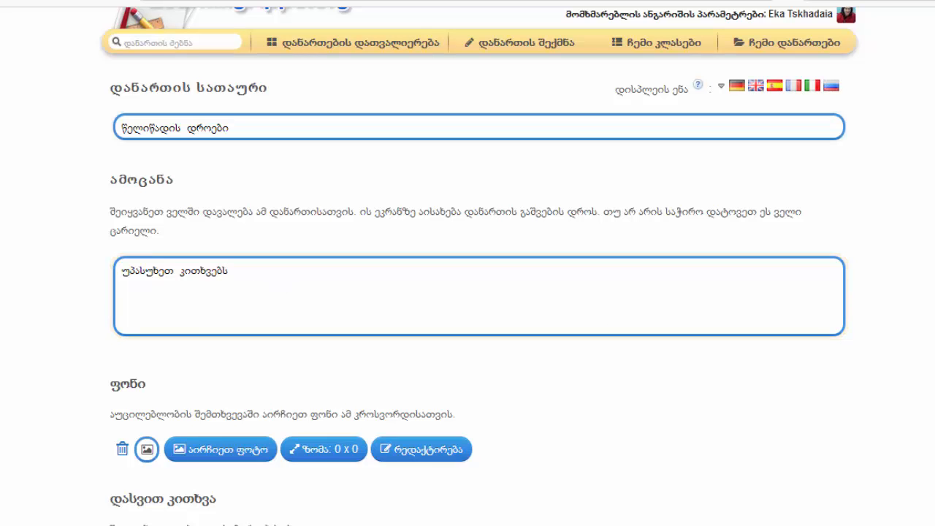
Upload a picture of pink blossoms from the computer as the crossword's background
scroll(479, 293, "down", 3)
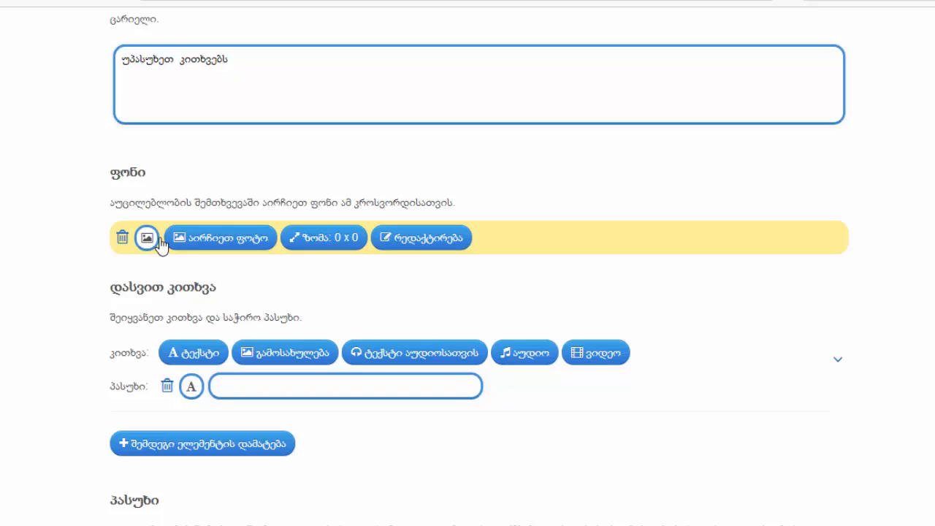
left_click(194, 243)
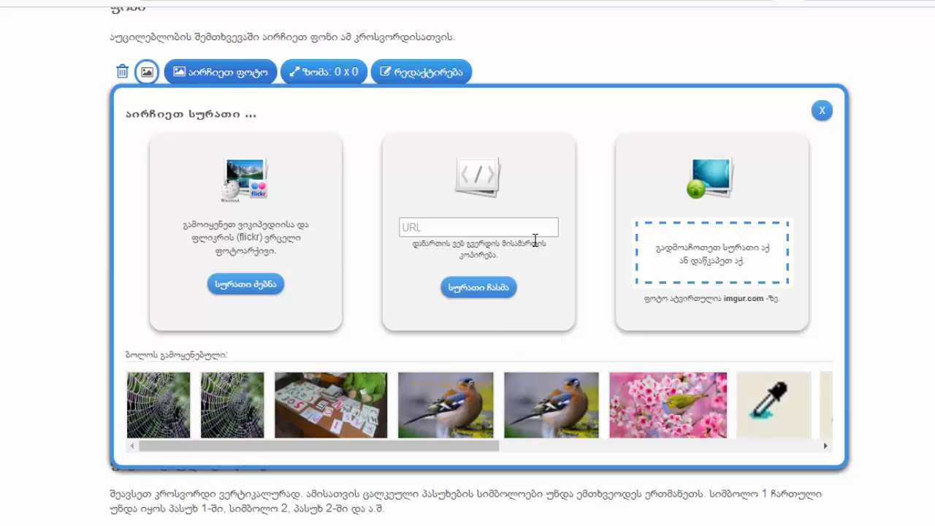
left_click(703, 257)
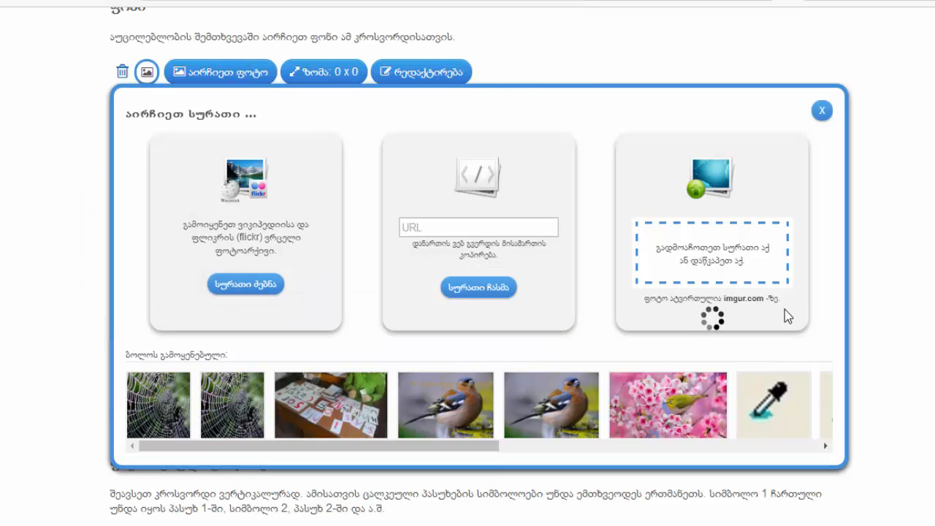
scroll(785, 310, "down", 1)
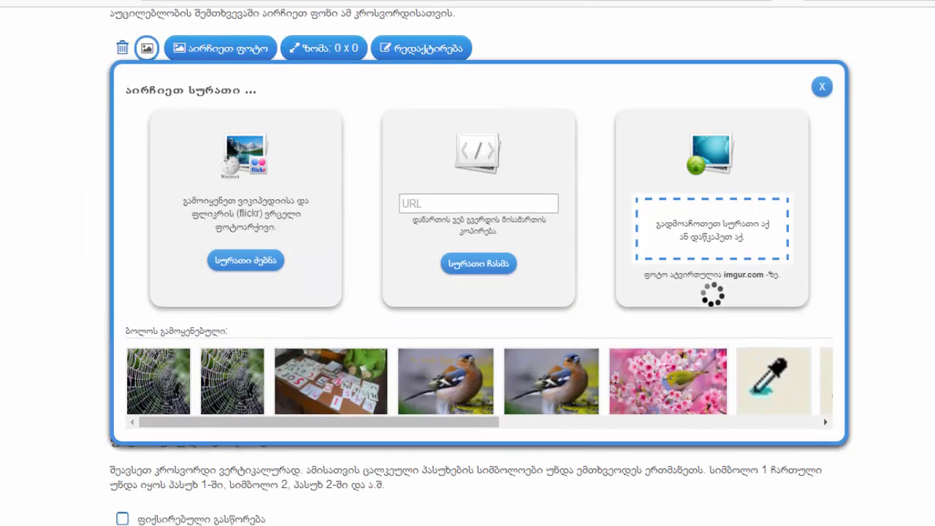
scroll(833, 356, "down", 2)
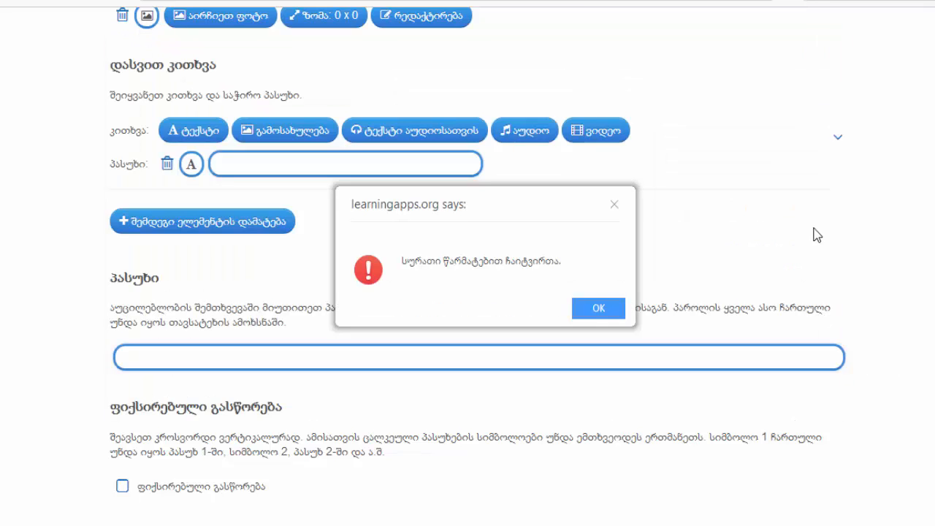
left_click(611, 310)
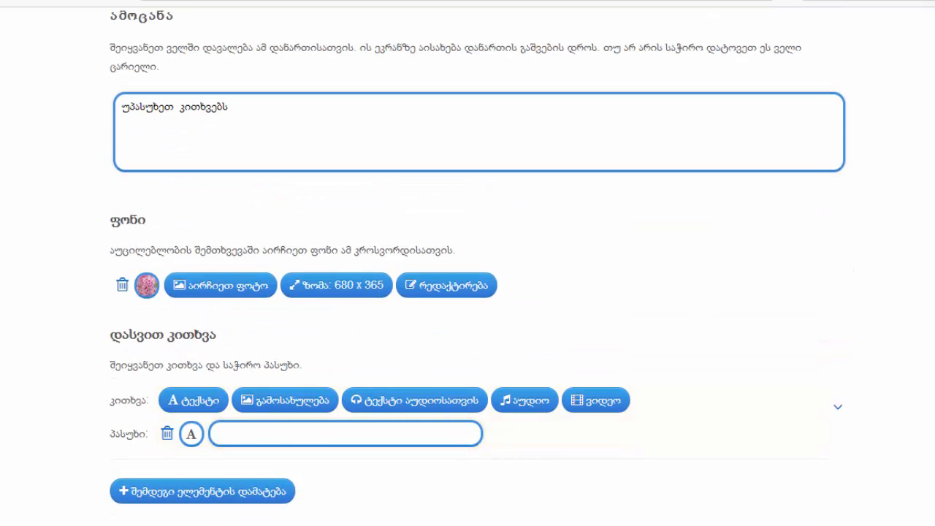
scroll(454, 226, "down", 3)
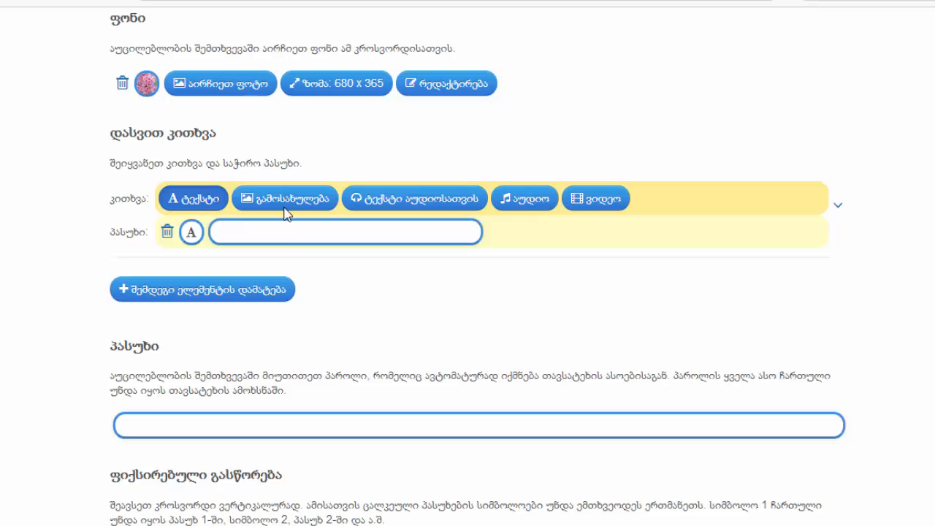
Make the first crossword clue the text question "რამდენი დრო აქვს წელიწადს?" with the answer "ოთხი"
left_click(218, 199)
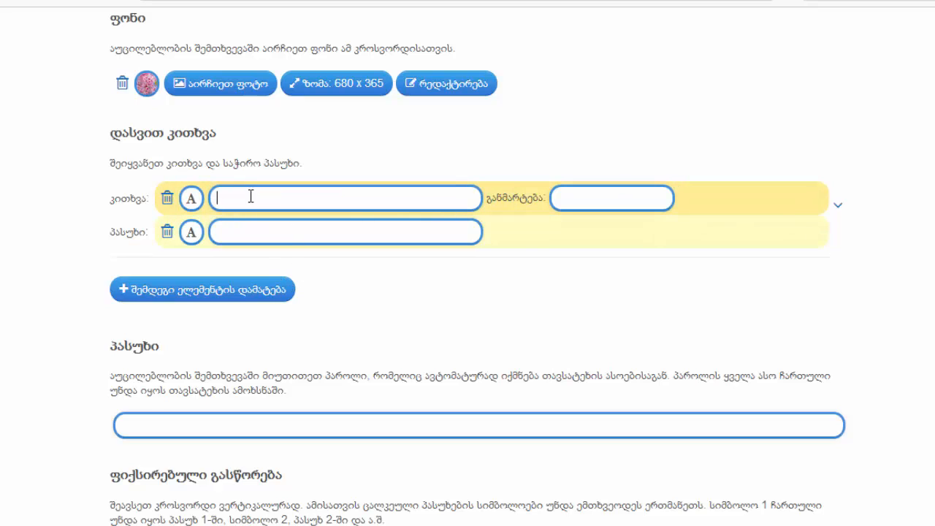
type("რამდენი დრო აქვს წელიწადს?")
left_click(316, 233)
type("ოთხი")
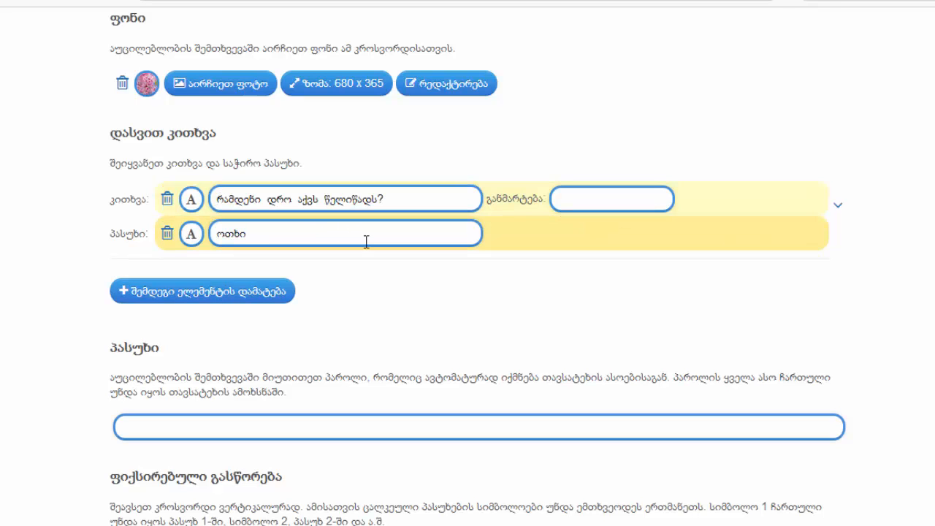
left_click(587, 207)
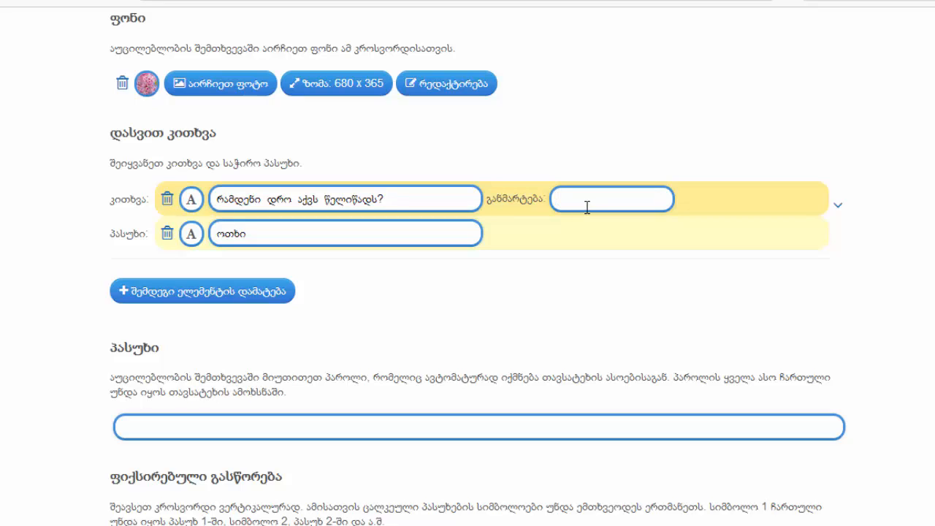
Add a second question element and give it the chaffinch picture from the recently used images
left_click(229, 290)
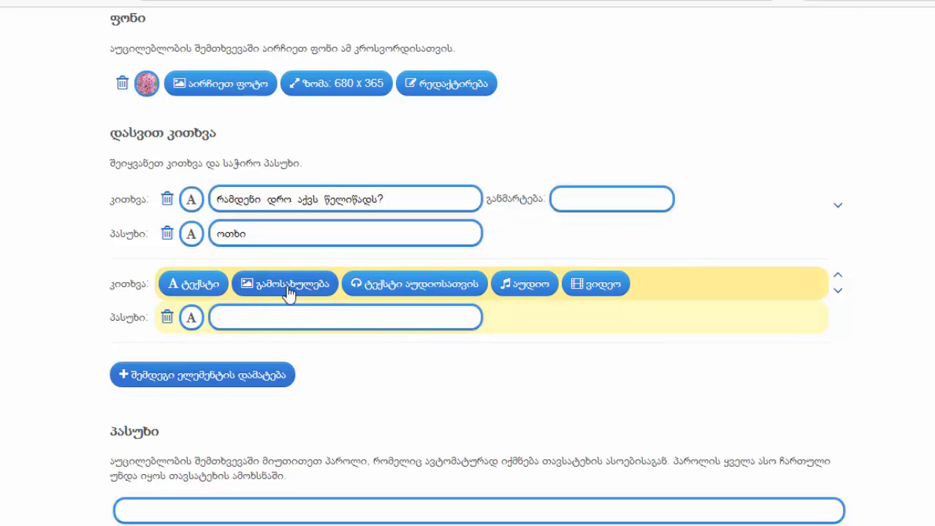
left_click(255, 284)
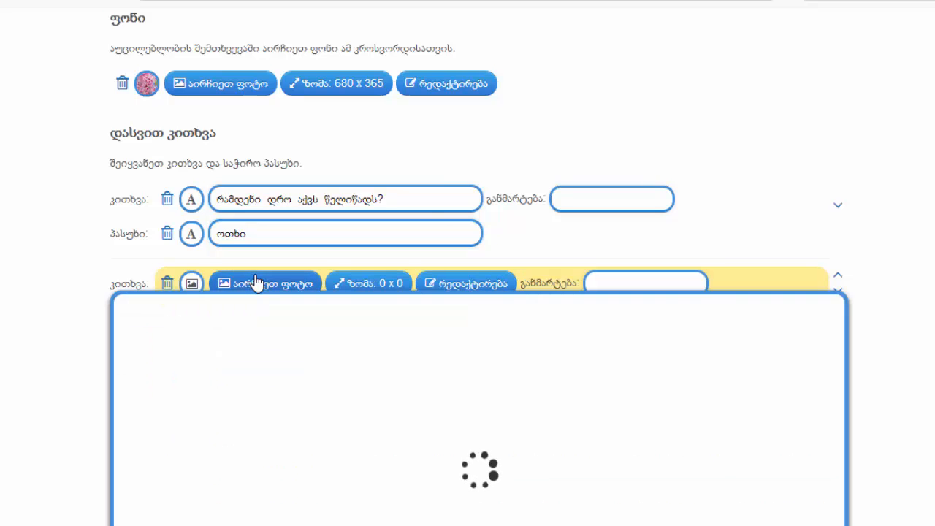
scroll(689, 292, "down", 6)
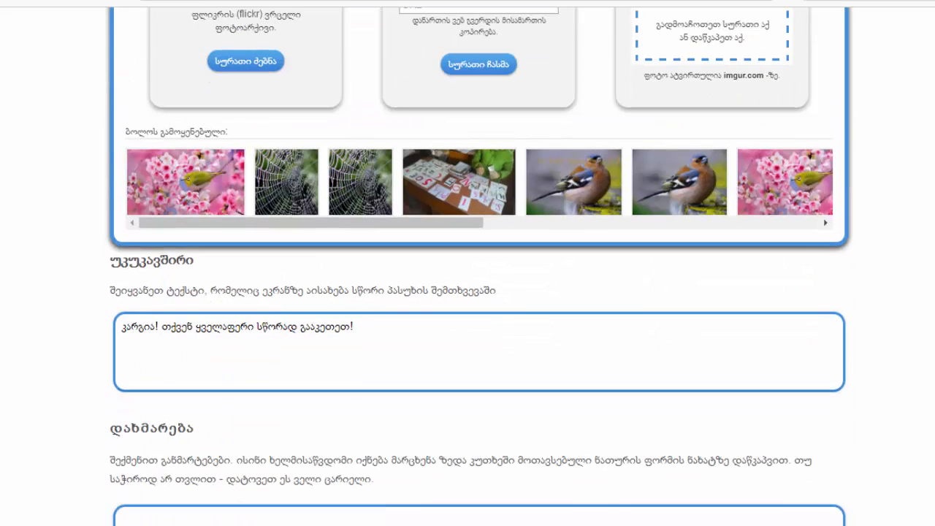
left_click(693, 190)
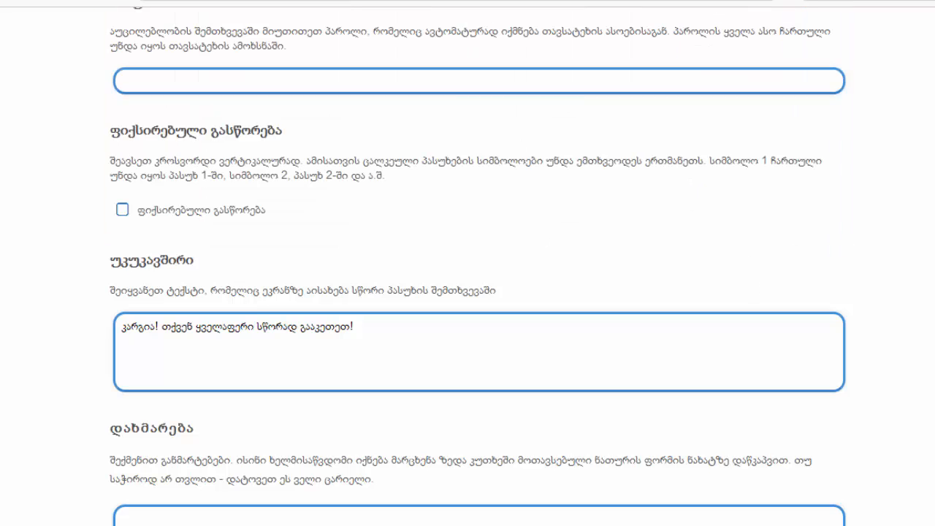
scroll(635, 271, "up", 6)
scroll(635, 271, "down", 1)
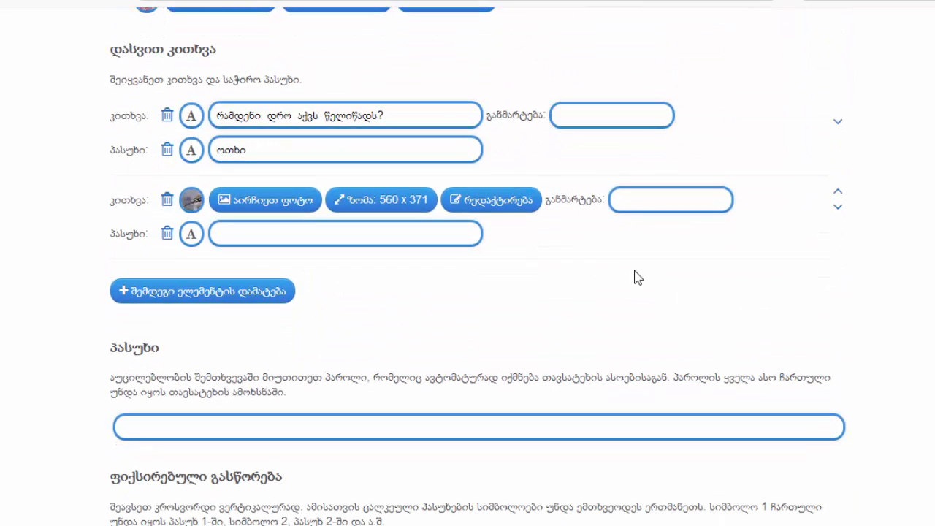
Overlay the text "რა ჩიტს ხედავ სურათზე?" on the bird picture, save the edited picture and close the photo editor
left_click(468, 202)
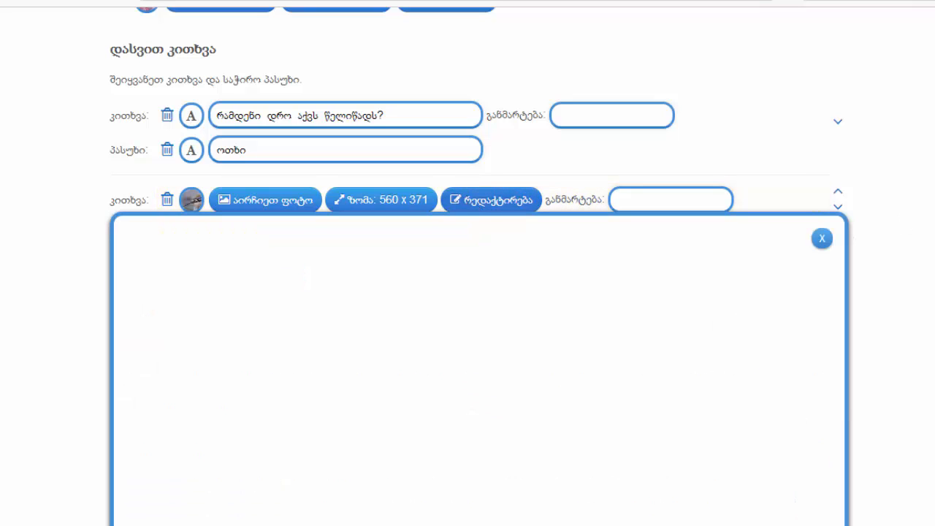
scroll(479, 292, "down", 2)
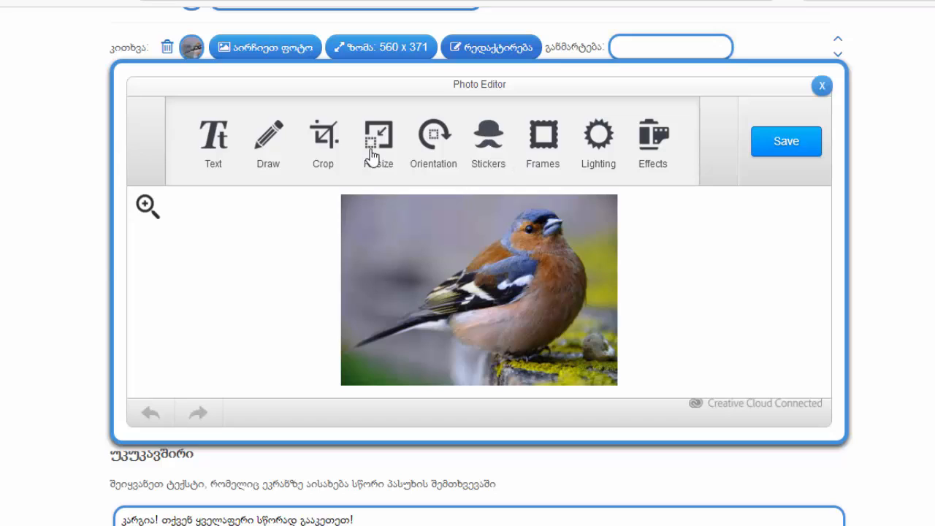
left_click(213, 139)
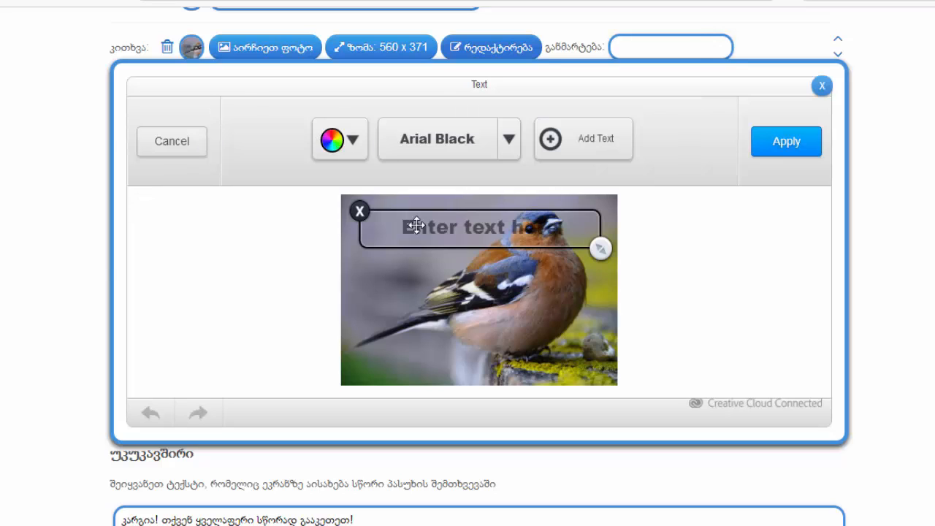
left_click(440, 233)
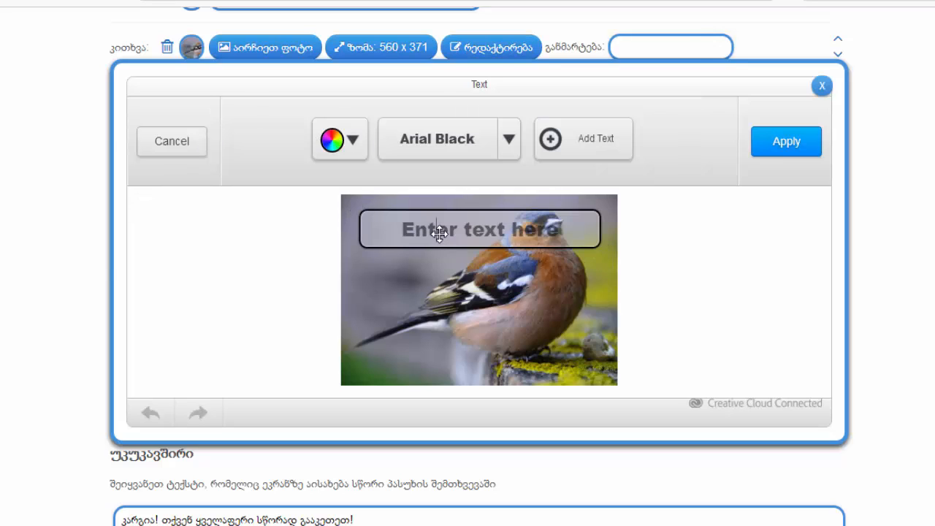
triple_click(440, 233)
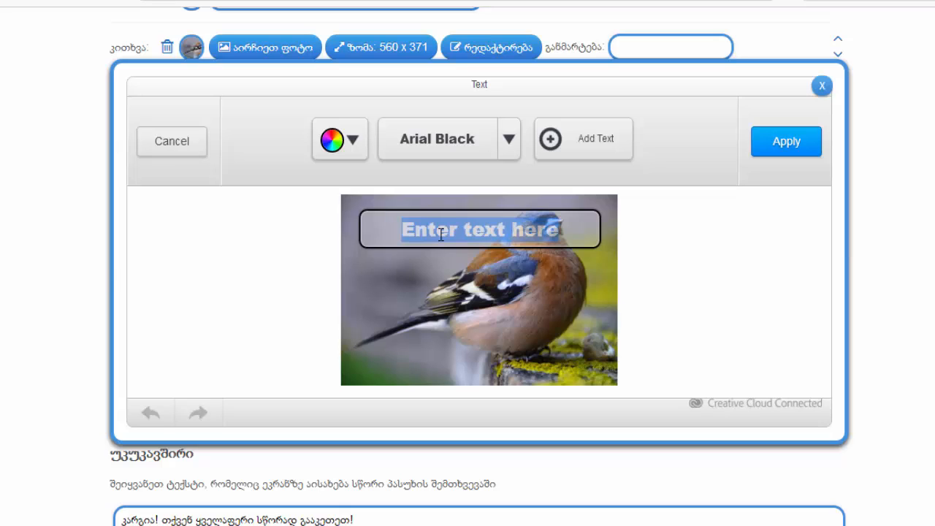
type("რა ჩი")
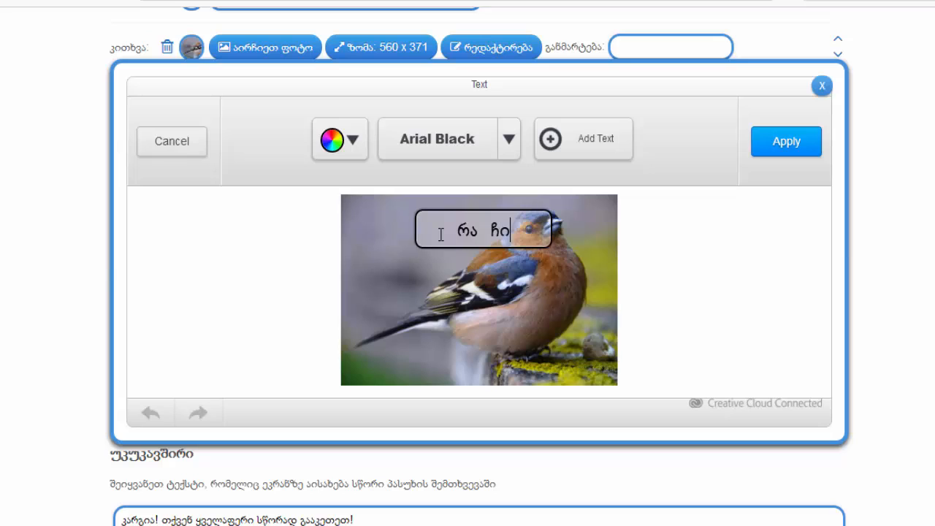
type("ტს ხედავ ს")
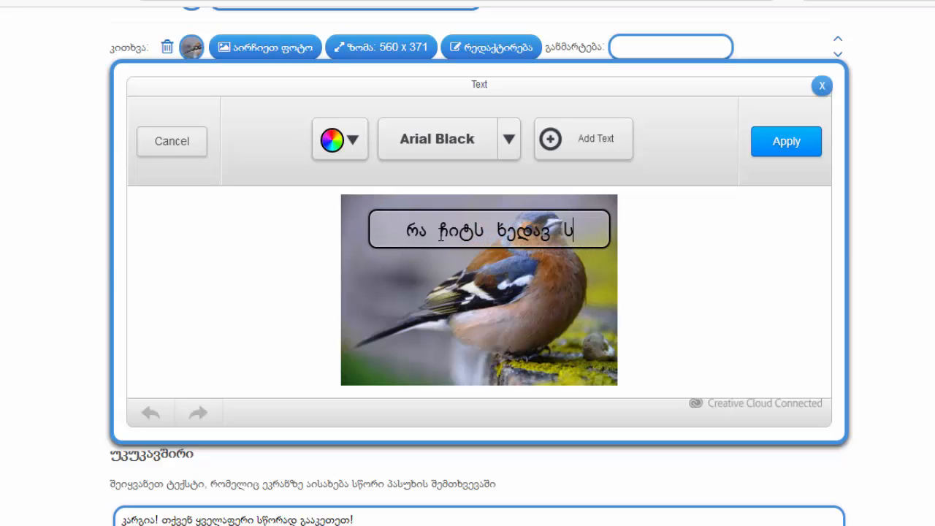
type("ურათზე")
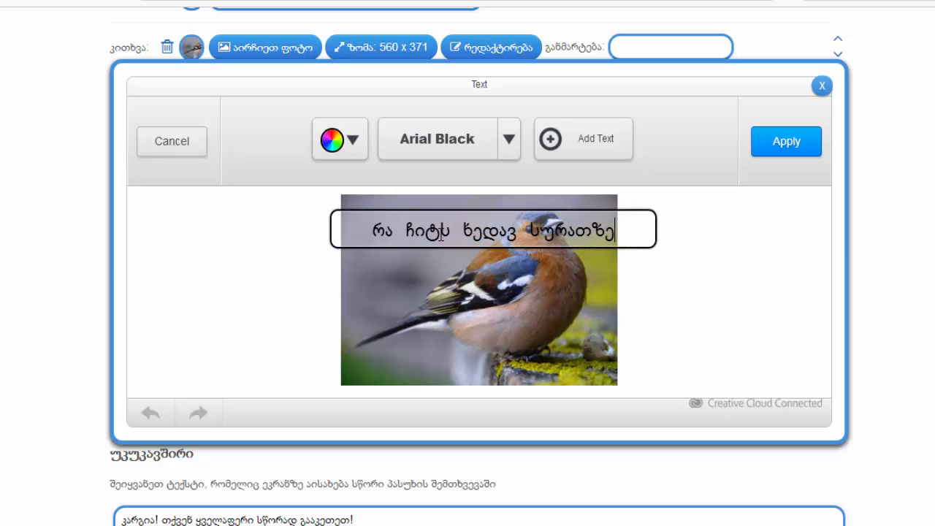
type(">")
key("BackSpace")
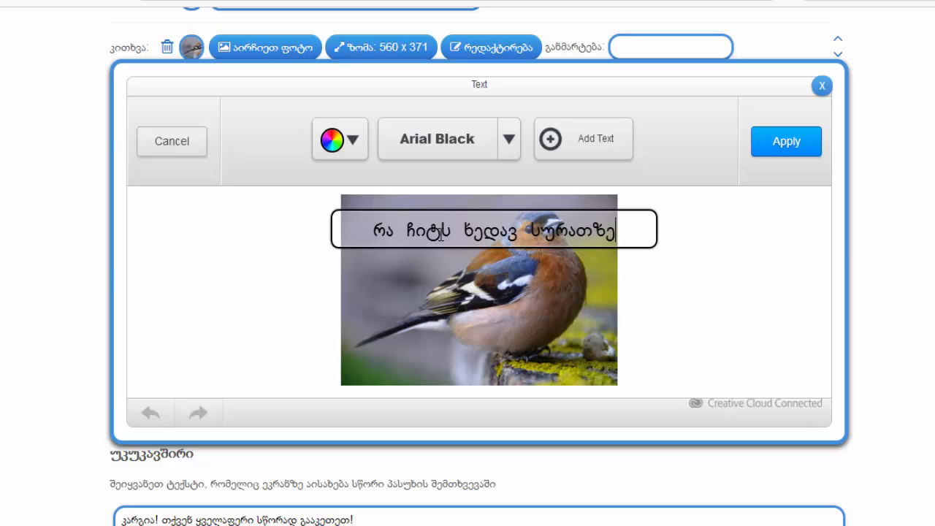
type("?")
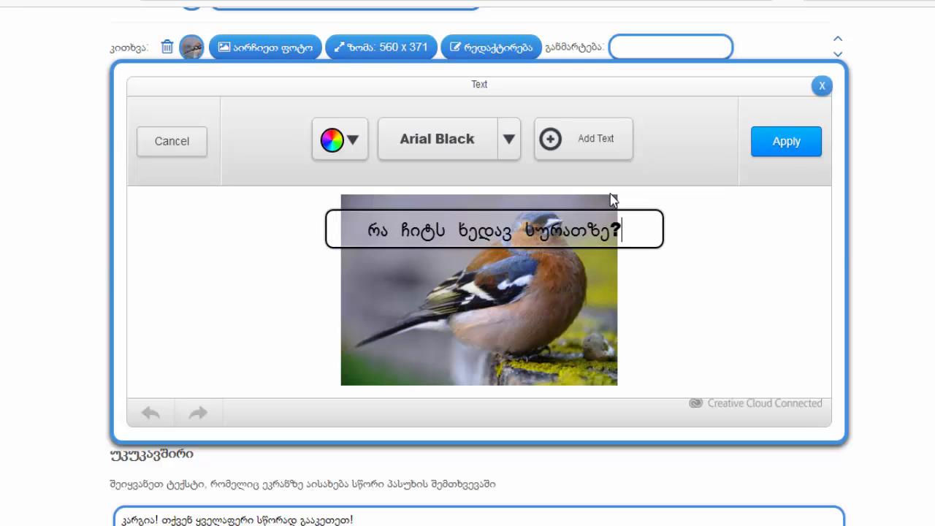
left_click(791, 150)
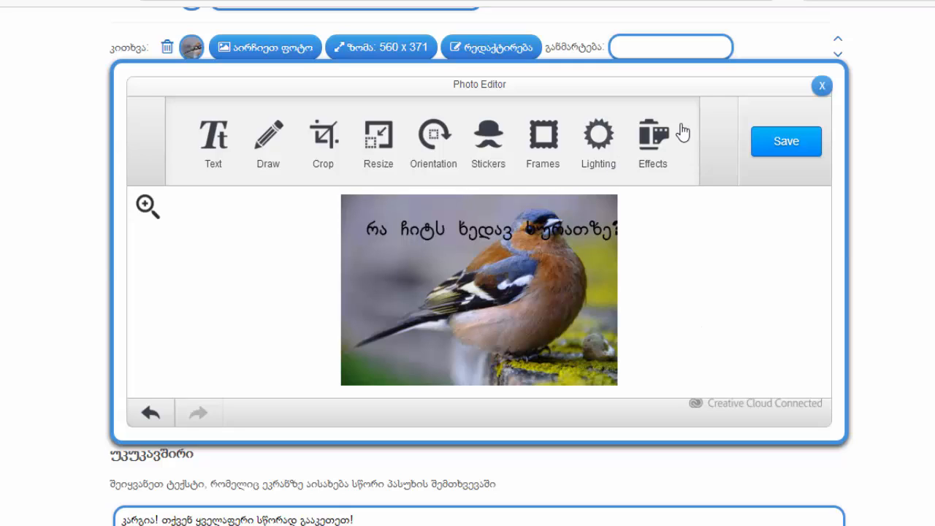
left_click(772, 143)
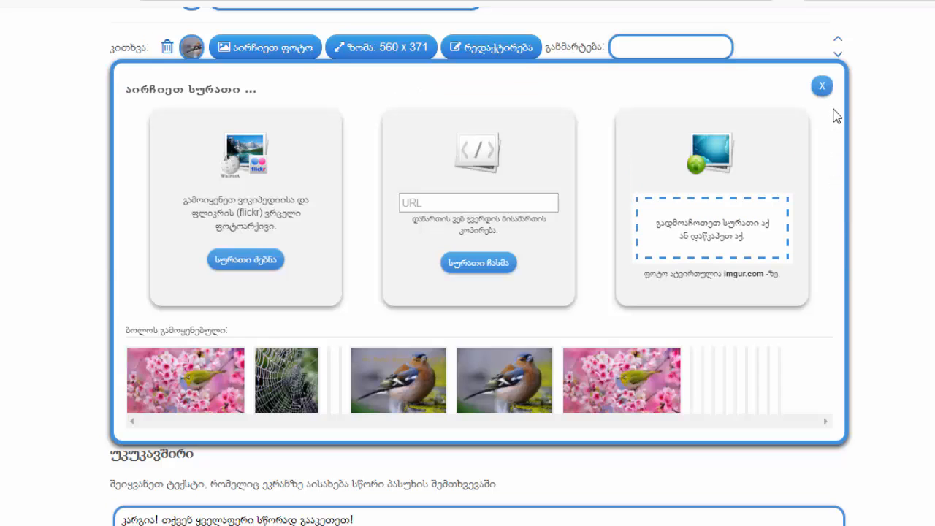
left_click(824, 89)
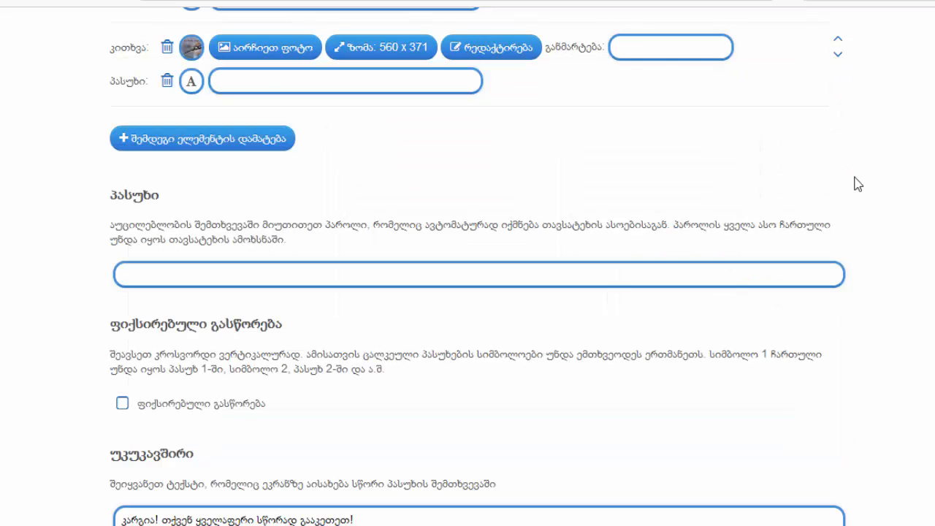
Enter "ნიბლია" as the bird picture's answer and add a third question element for text
left_click(290, 81)
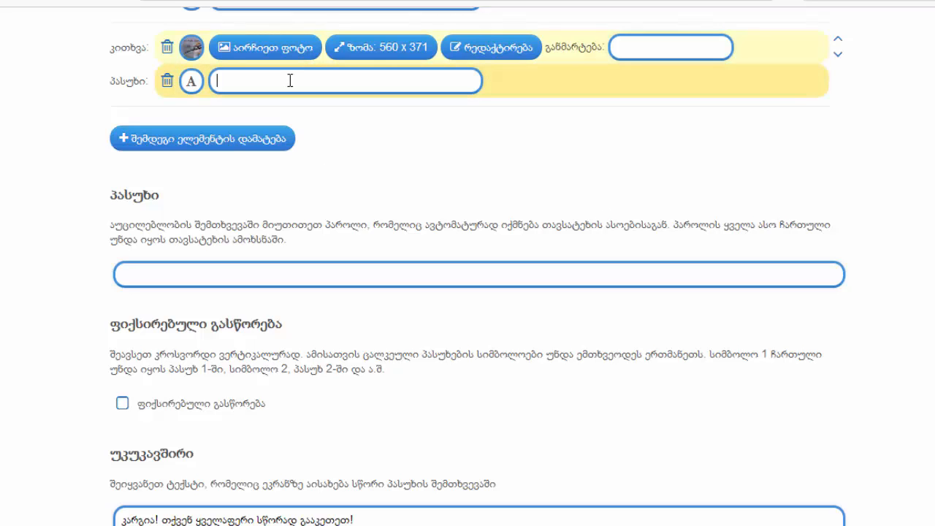
type("ნიბლია")
key("Return")
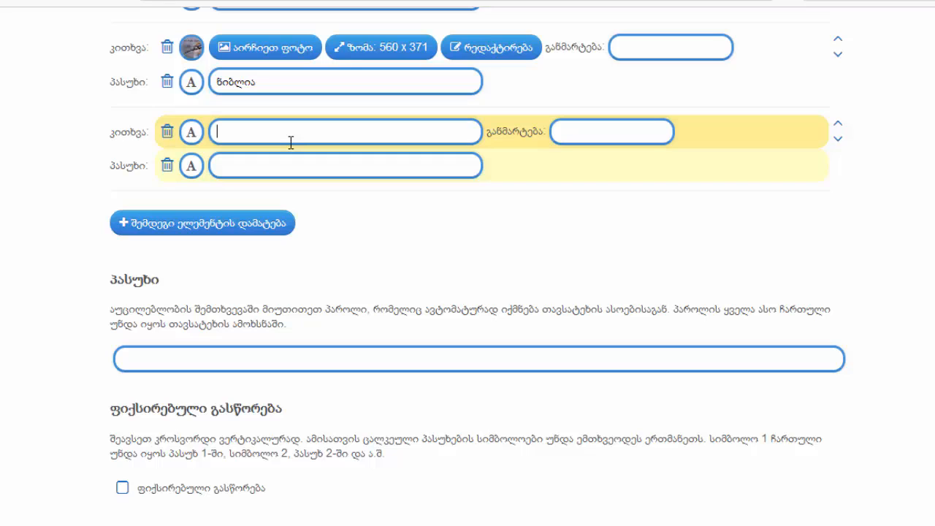
Fill the third element with the question "რომელია გაზაფხულის პირველი თვე?" and the answer "მარტი", and add a fourth, empty question element
type("რომ")
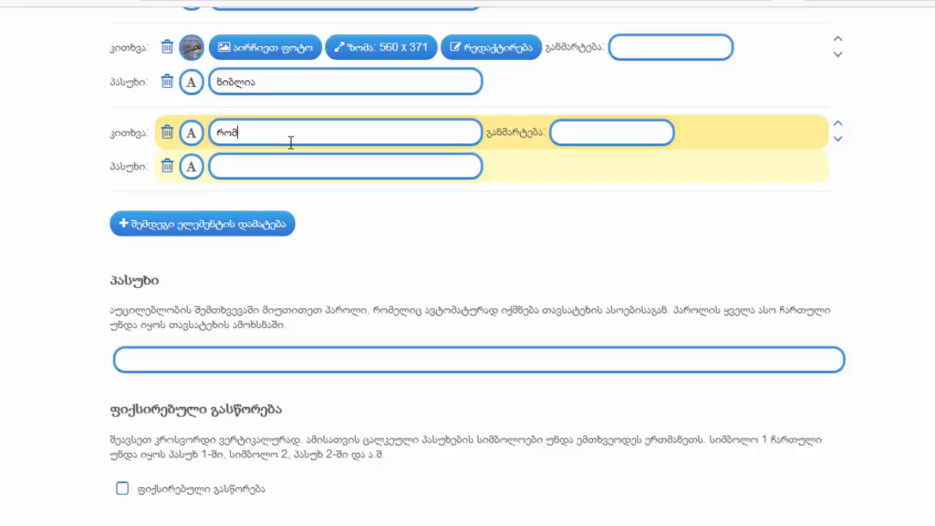
type("ელია გაზაფხულის")
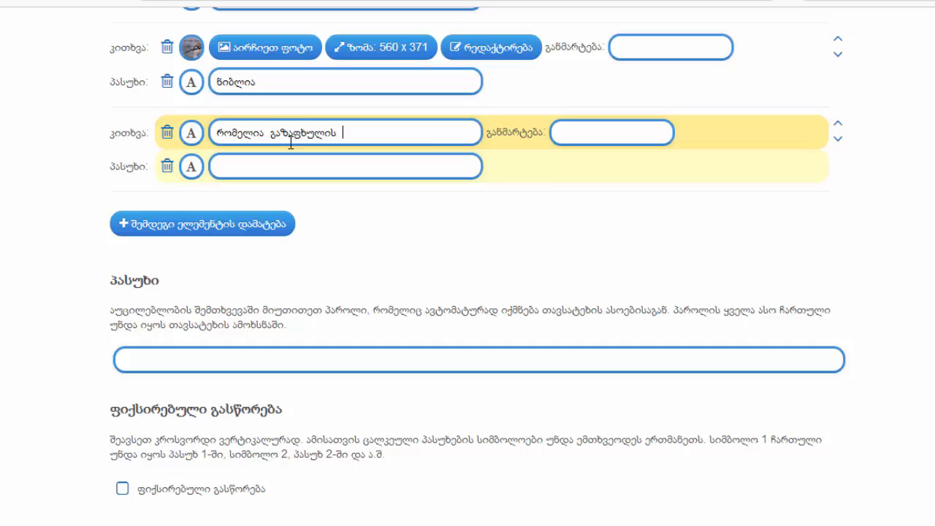
type(" პირველი თვე?")
left_click(298, 164)
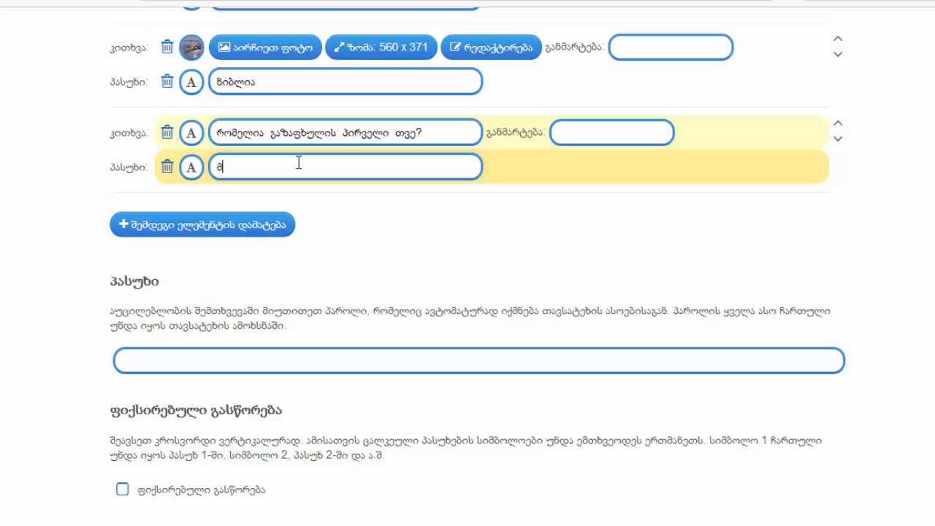
type("მარტი")
left_click(271, 227)
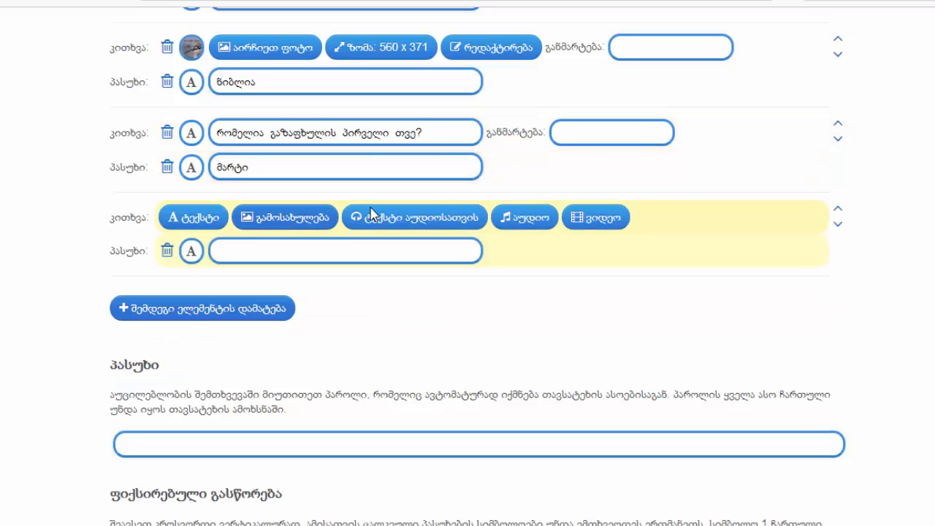
left_click(340, 250)
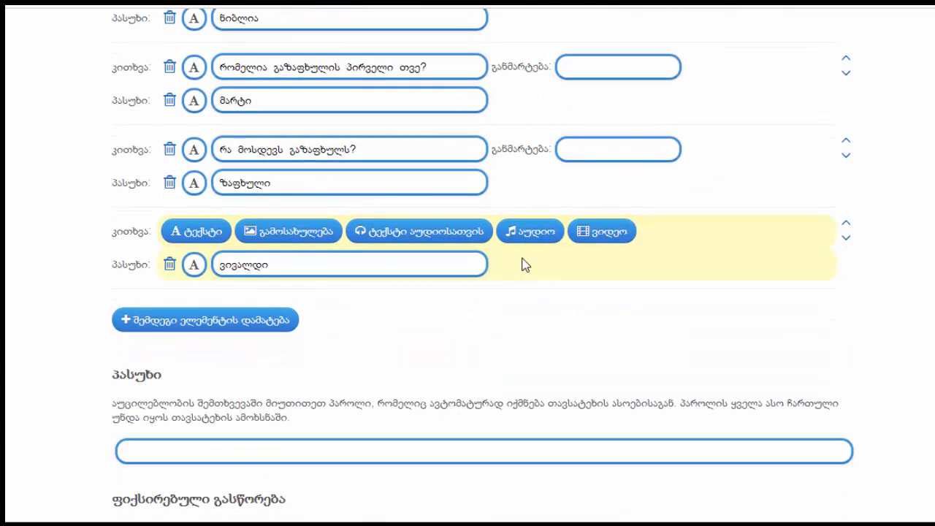
Give the question with the answer "ვივალდი" an audio clue, inserted from the copied YouTube address ending in watch?v=mFWQgxXM_b8
left_click(537, 235)
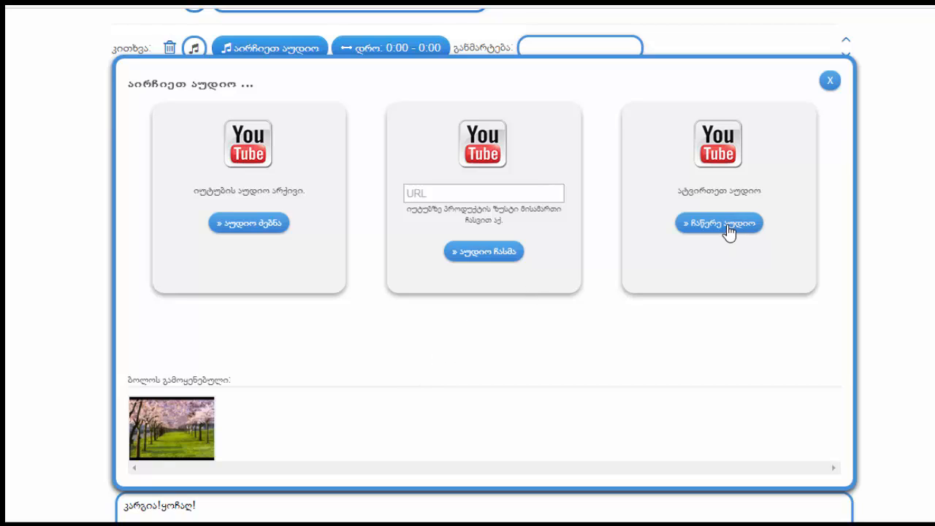
left_click(478, 193)
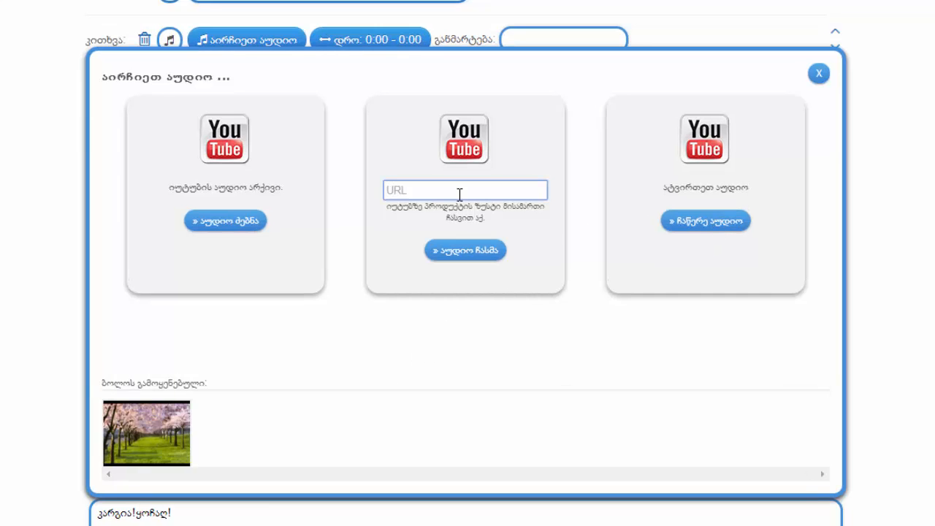
key("ctrl+v")
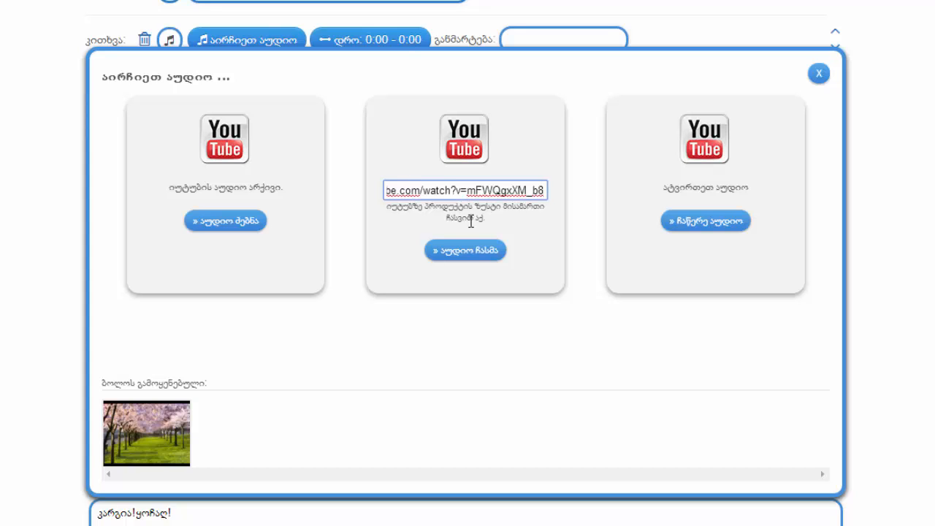
left_click(474, 256)
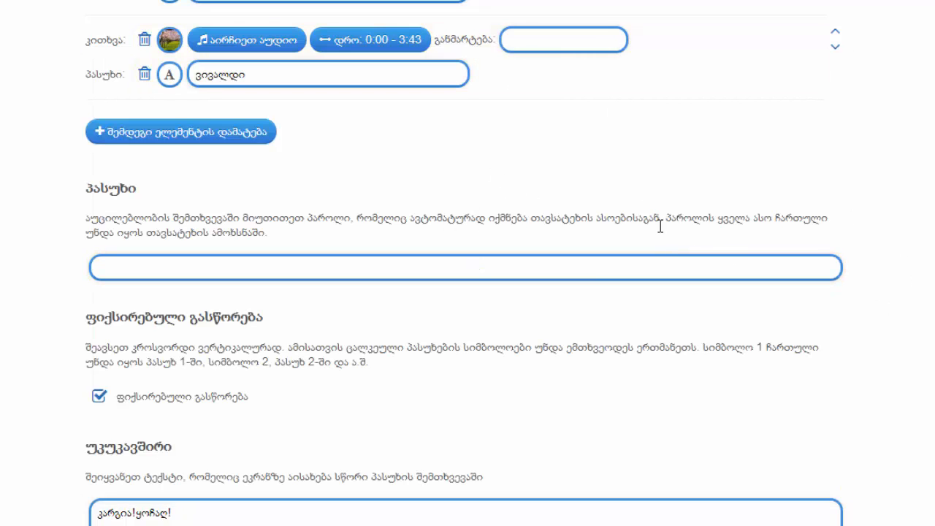
Trim the audio clue of the question with the answer "ვივალდი" by editing its end time, and insert the cut fragment
scroll(575, 290, "up", 2)
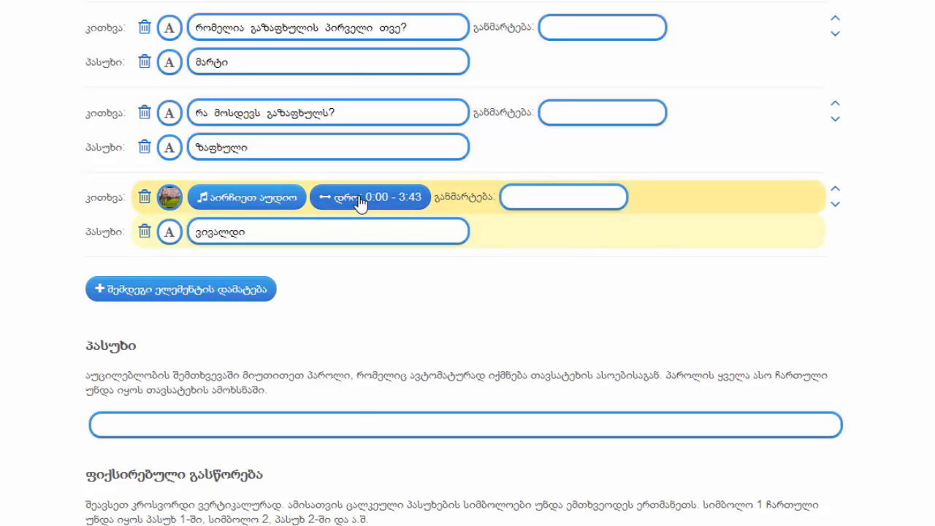
left_click(362, 203)
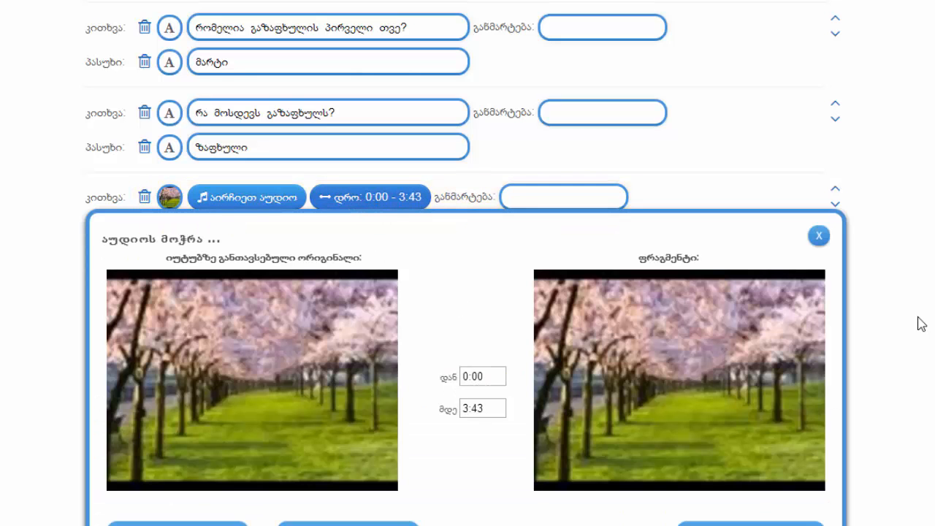
scroll(669, 358, "down", 1)
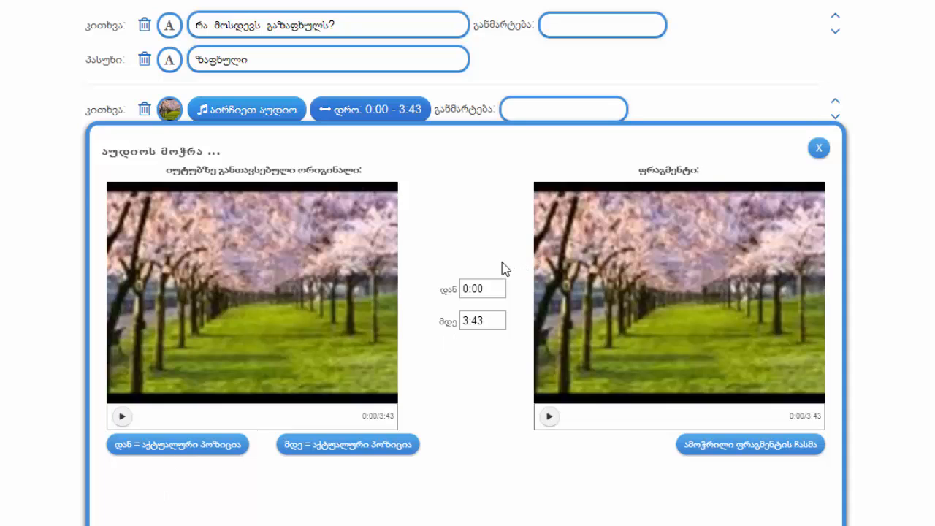
left_click(493, 290)
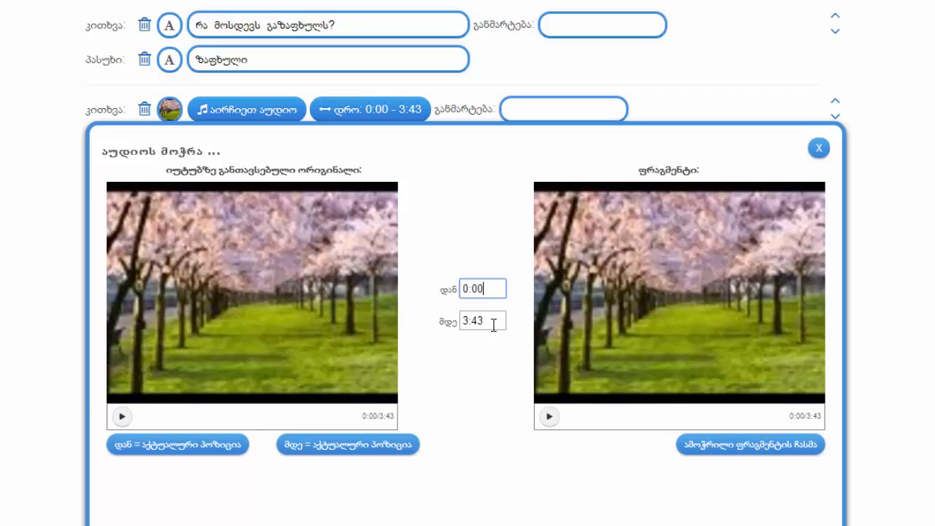
left_click(492, 323)
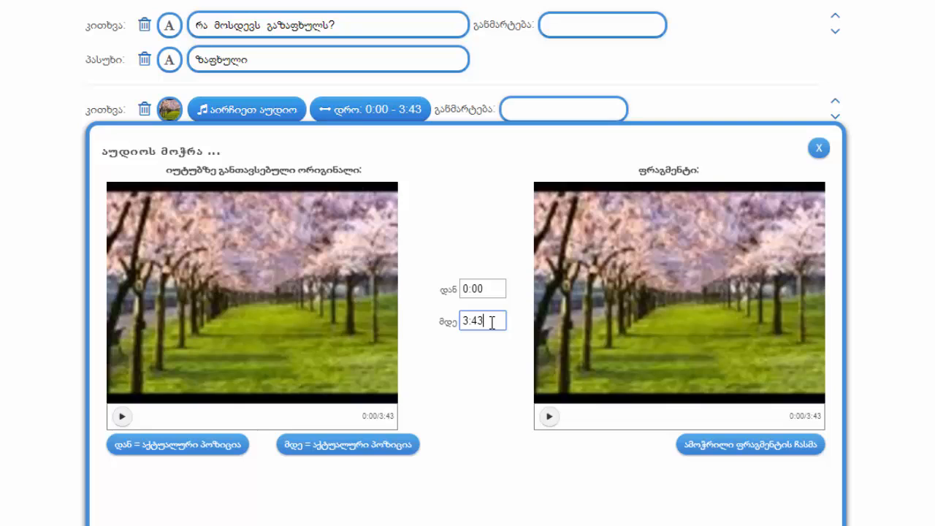
key("BackSpace")
key("BackSpace")
key("BackSpace")
key("BackSpace")
left_click(736, 450)
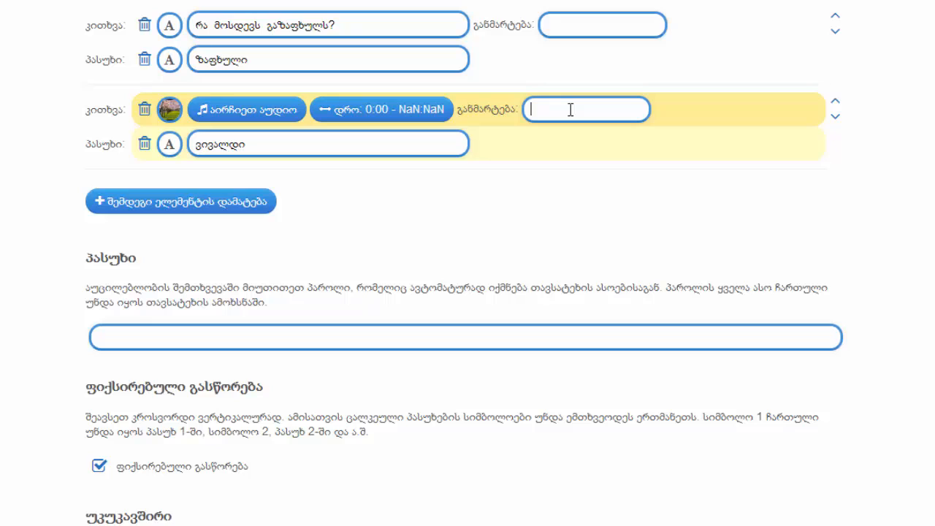
Add the explanation "ვინ დაწერა სიმფონია ,,წელიწადის დროები"" to the audio question and save the app
type("ვი")
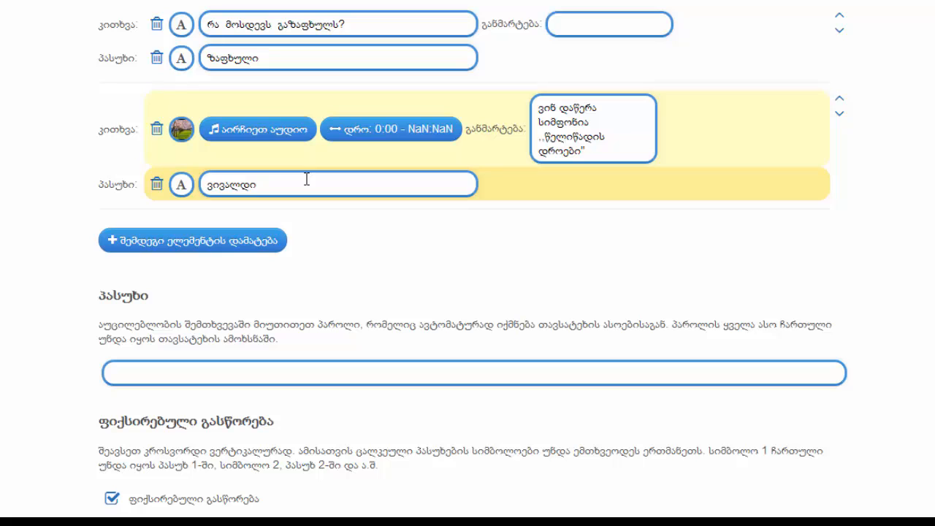
scroll(803, 432, "down", 6)
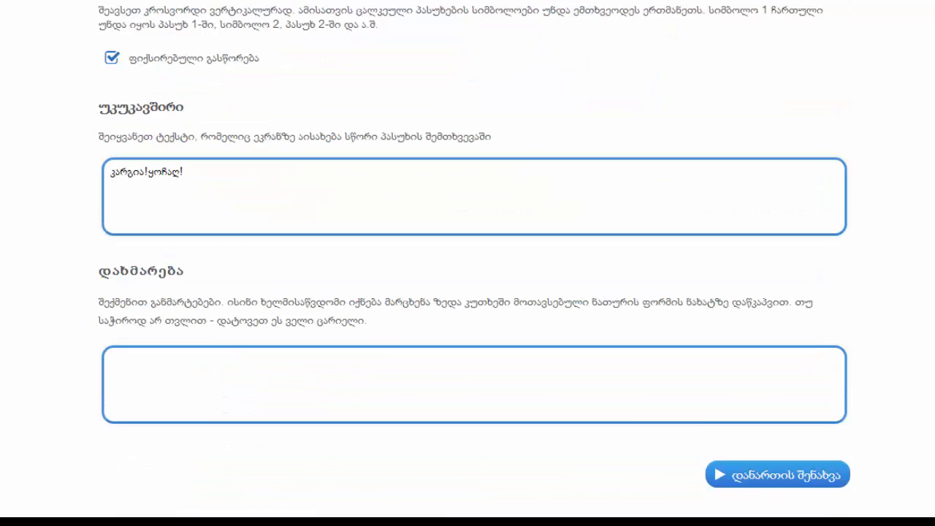
scroll(804, 432, "up", 1)
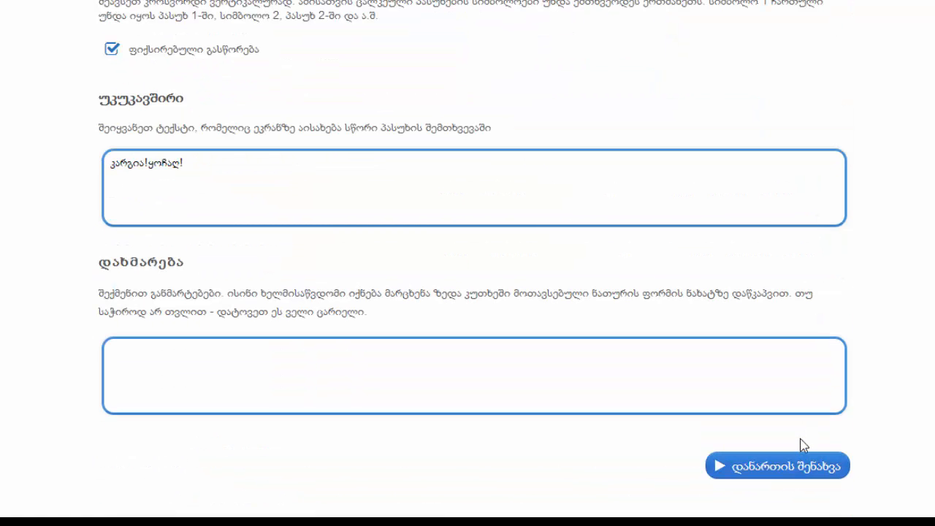
left_click(802, 468)
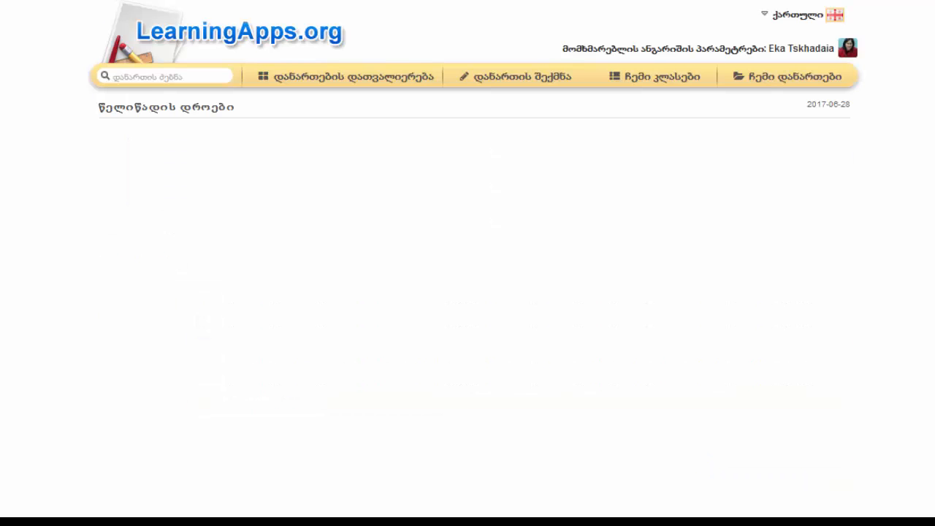
Dismiss the task message of the crossword and answer question 1, "რამდენი დრო აქვს წელიწადს?", with "ოთხი"
scroll(468, 263, "down", 1)
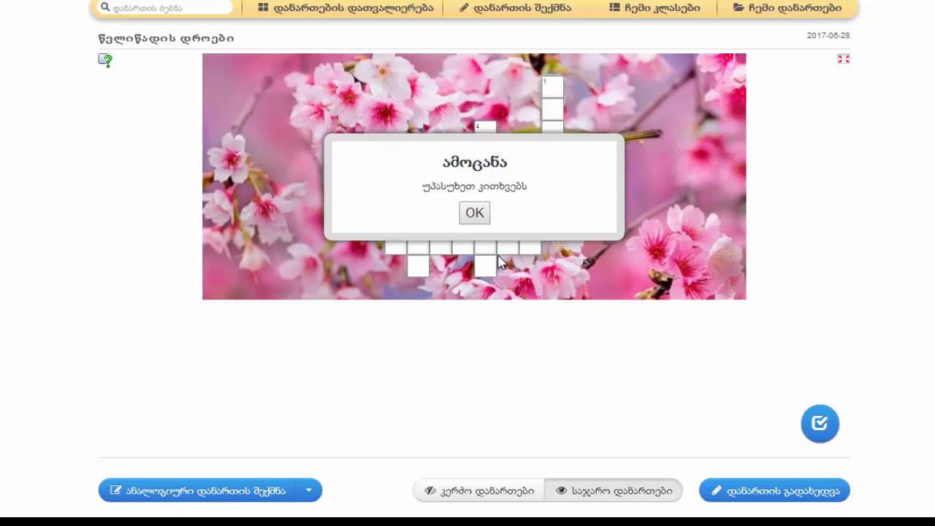
left_click(474, 215)
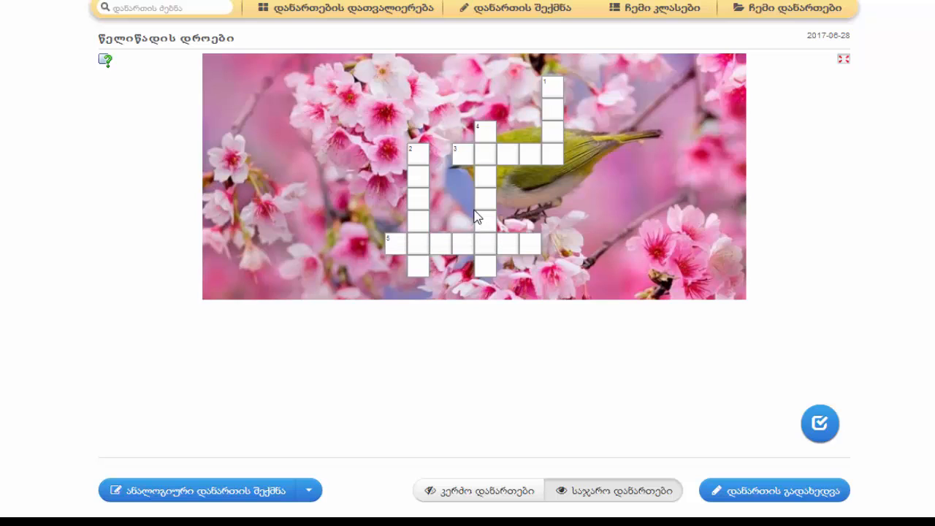
left_click(550, 92)
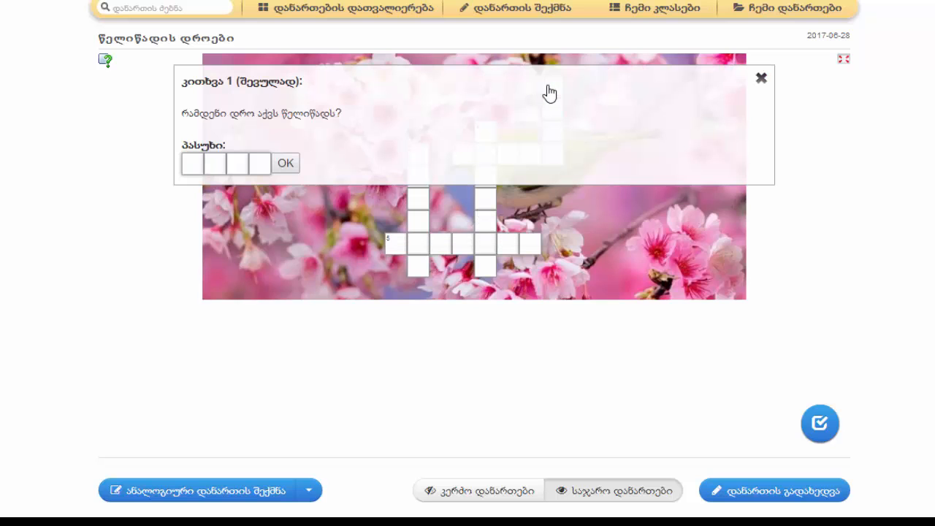
left_click(191, 162)
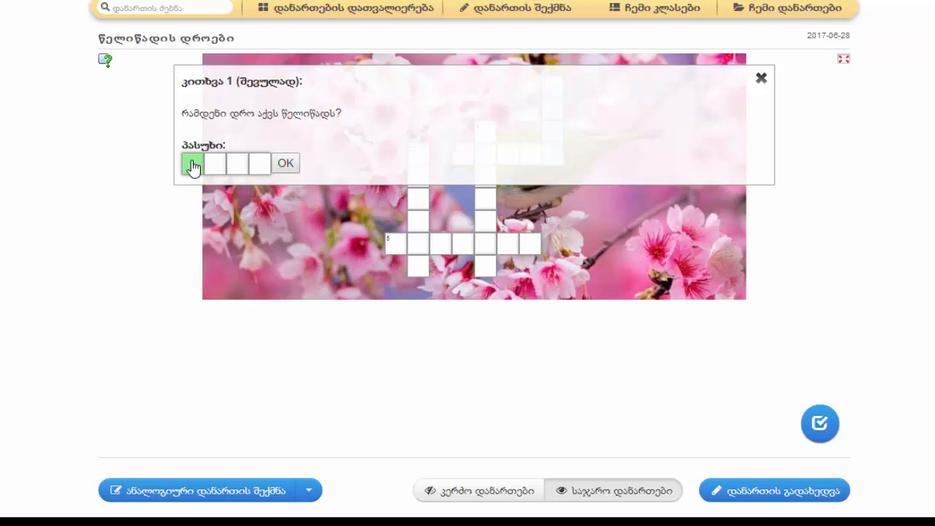
type("ოთხ")
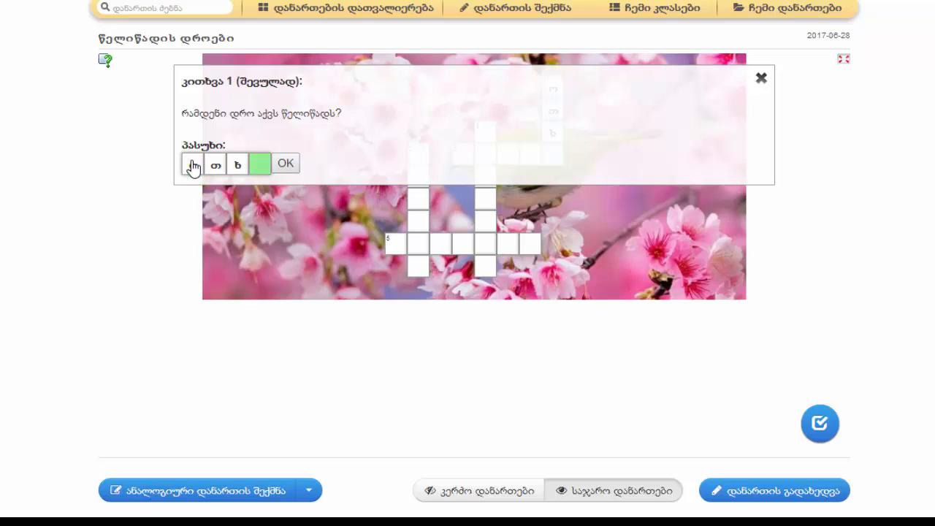
type("ი")
left_click(286, 170)
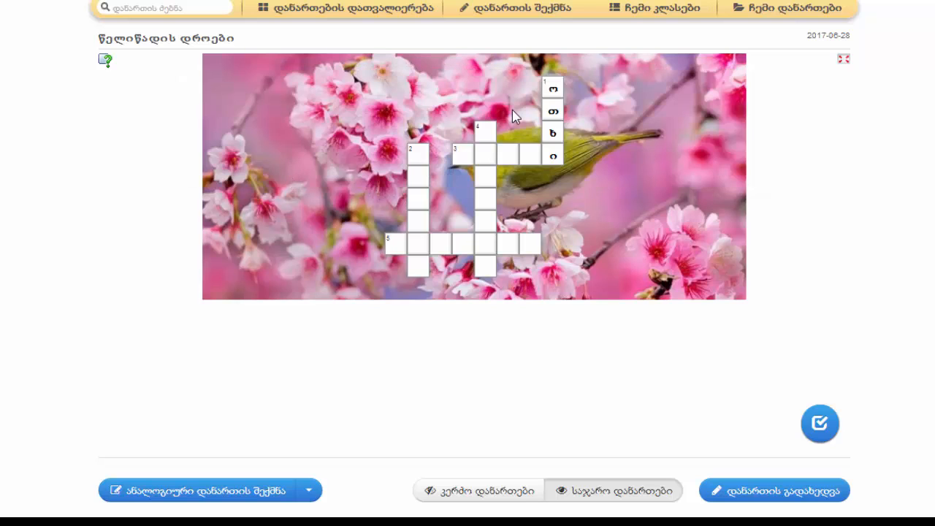
Answer crossword question 4, "რა მოსდევს გაზაფხულს?", with "ზაფხული"
left_click(485, 149)
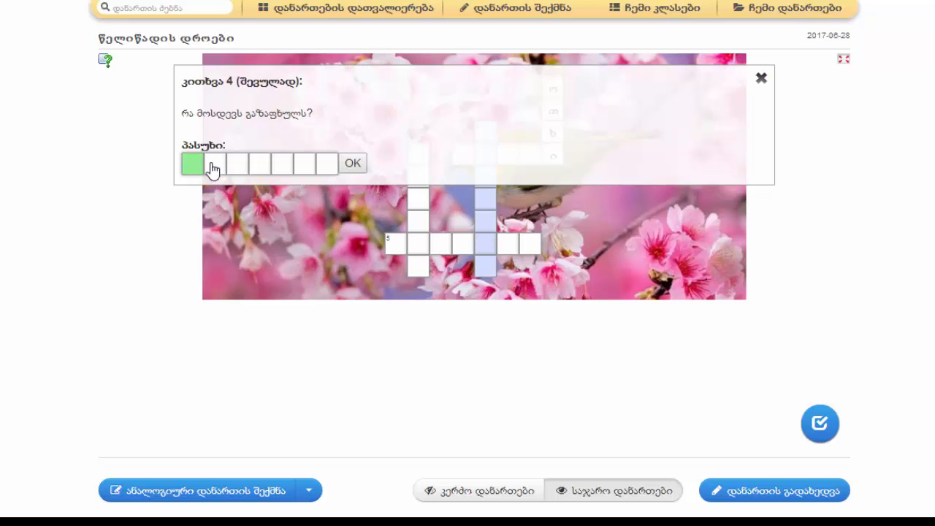
type("ზაფხ")
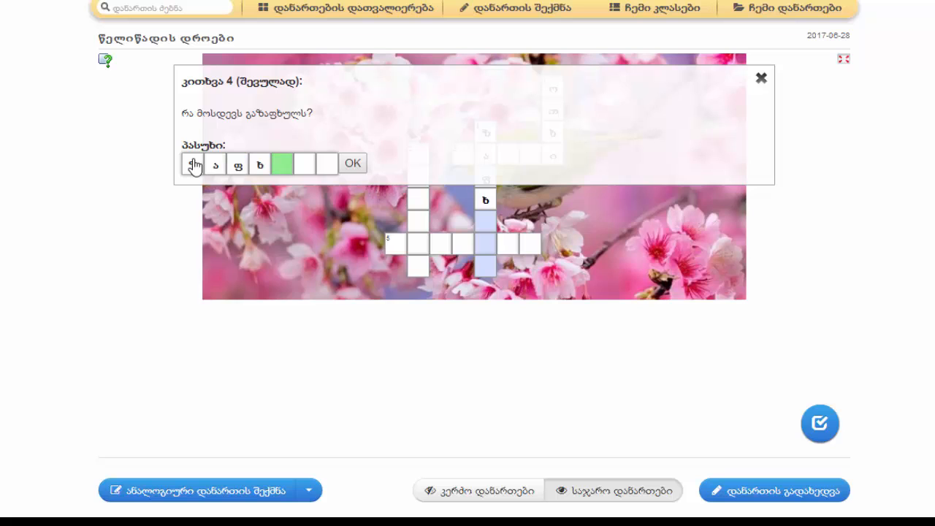
type("ული")
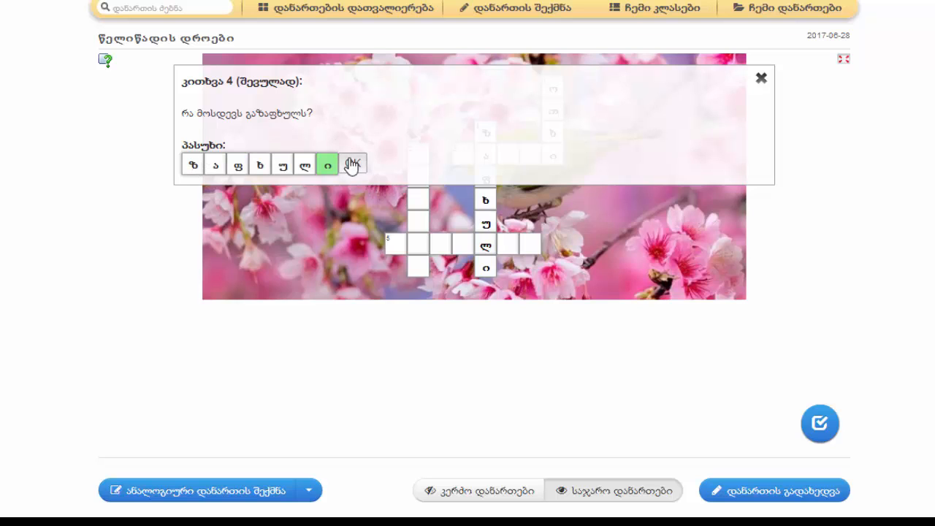
left_click(352, 164)
Fill the answer to crossword question 3, "რომელია გაზაფხულის პირველი თვე?", as "მრტიი"
left_click(464, 156)
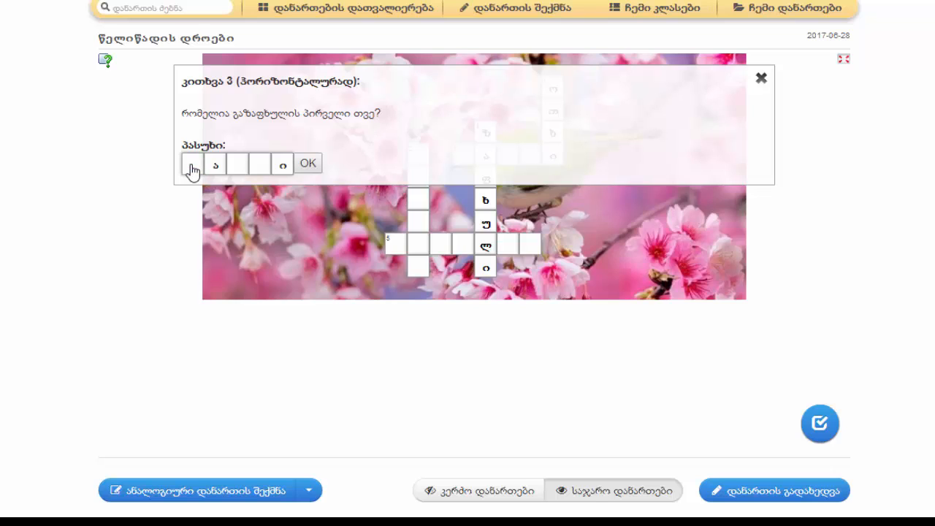
type("მრ")
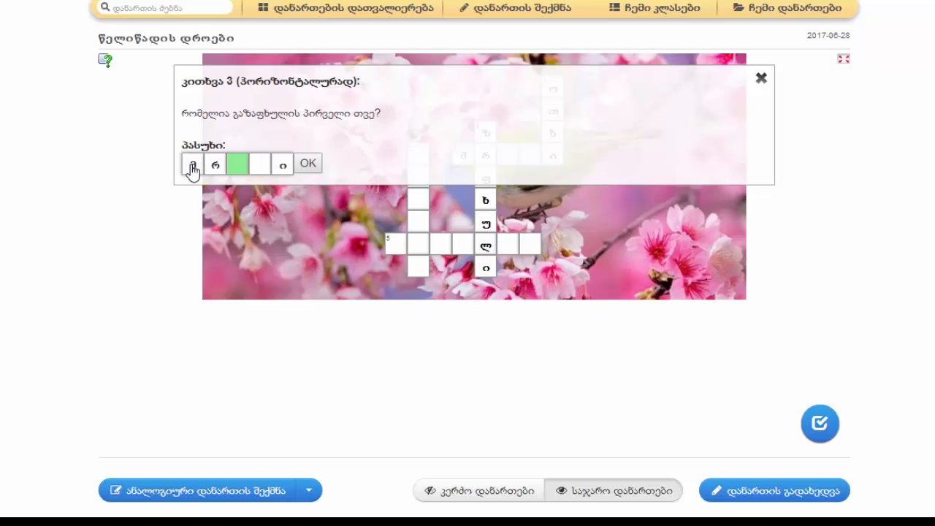
type("ტი")
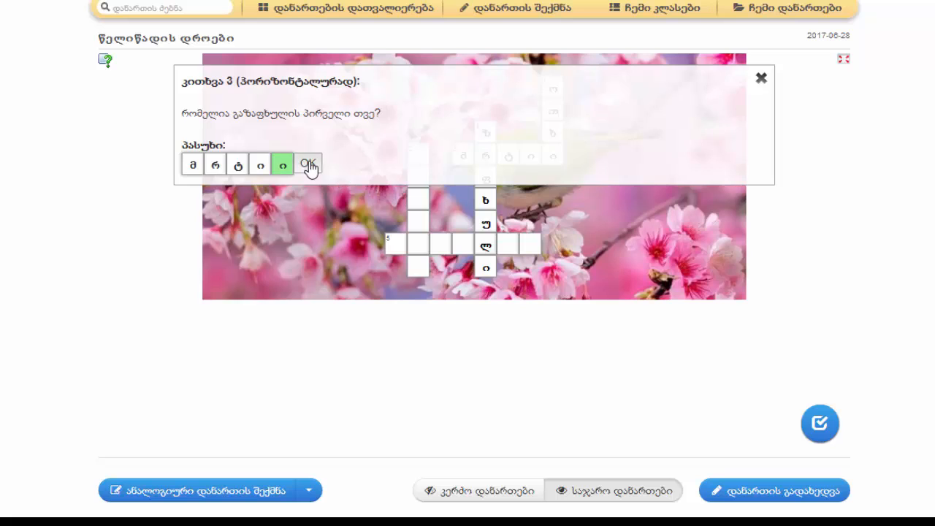
left_click(309, 167)
Answer crossword question 2, the one with the bird picture, with "ნიბლია"
left_click(416, 163)
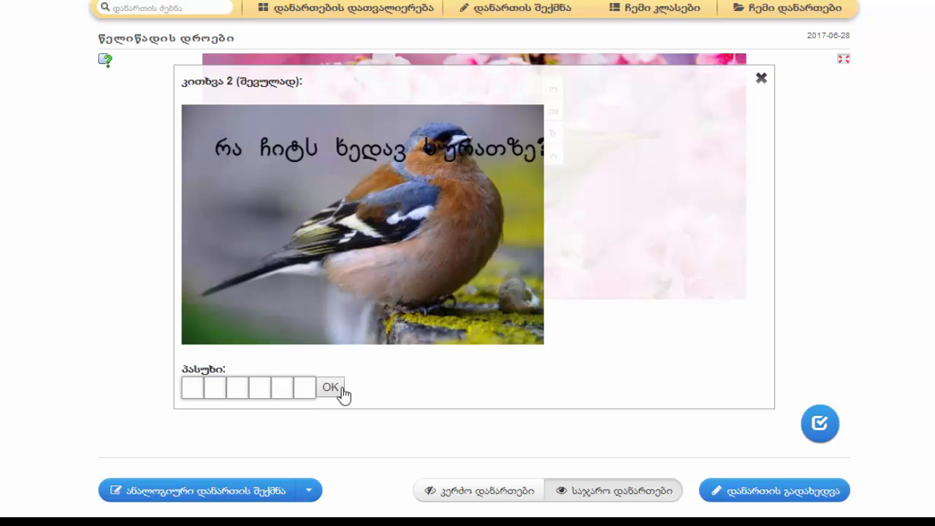
left_click(192, 388)
type("ნ")
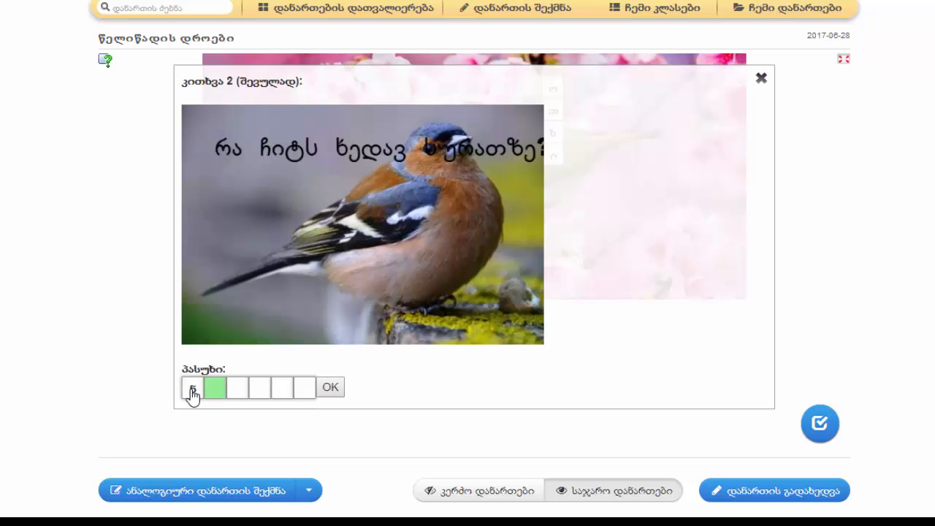
type("იბლ")
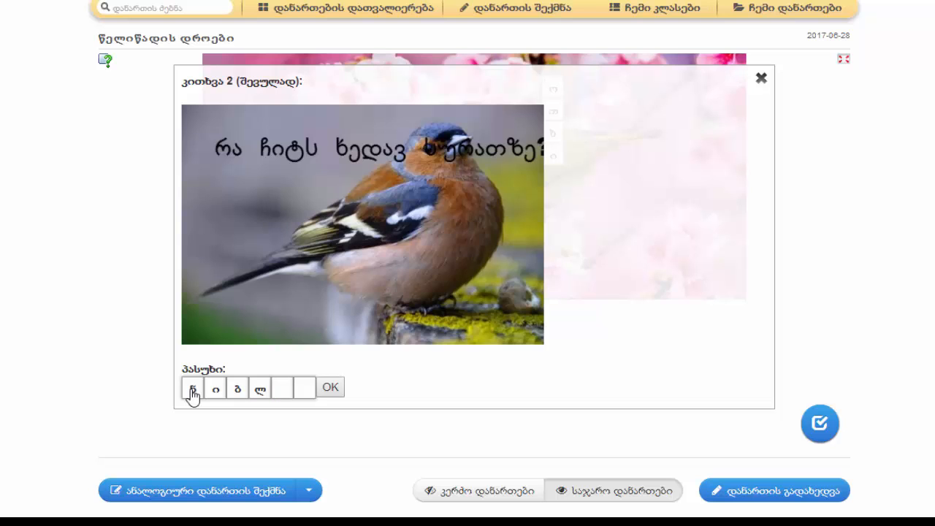
type("ია")
key("Return")
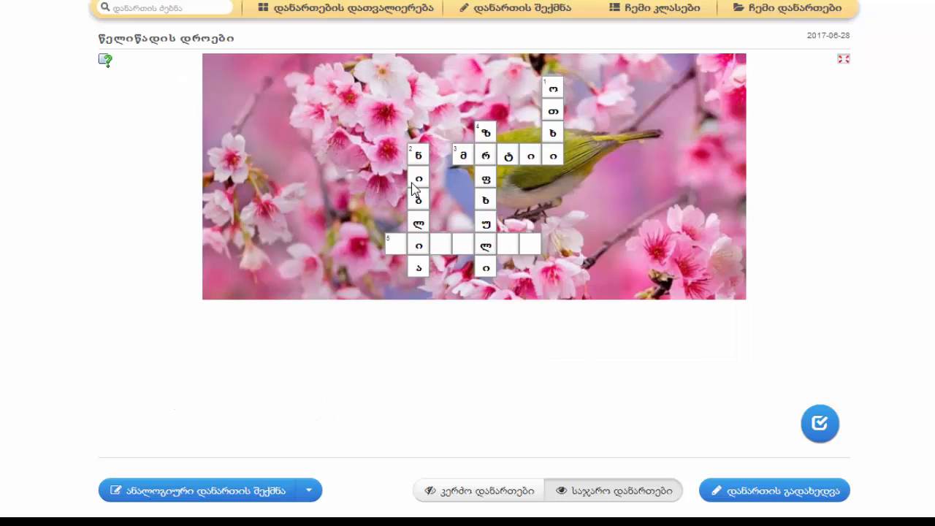
Answer the audio question 5 with "ვივალდი" and check the solution of the whole crossword
left_click(397, 247)
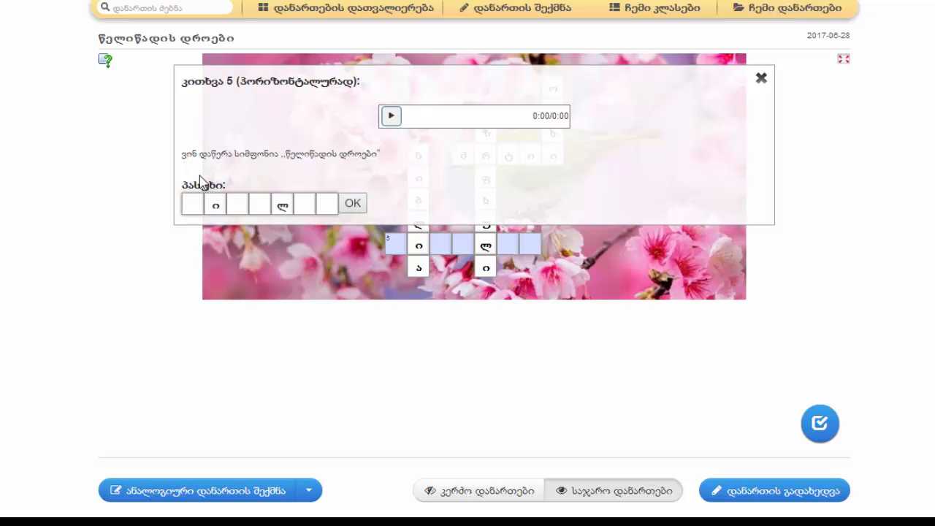
type("ვი")
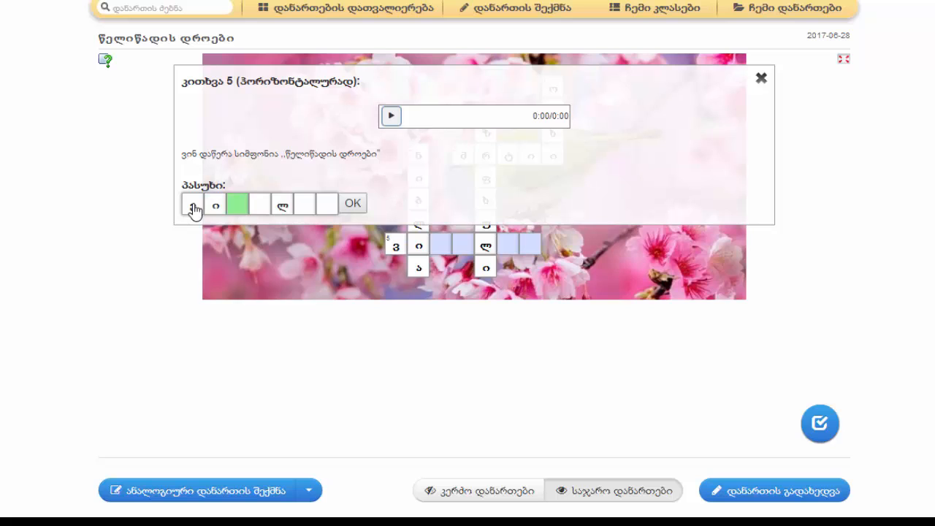
type("ვალდ")
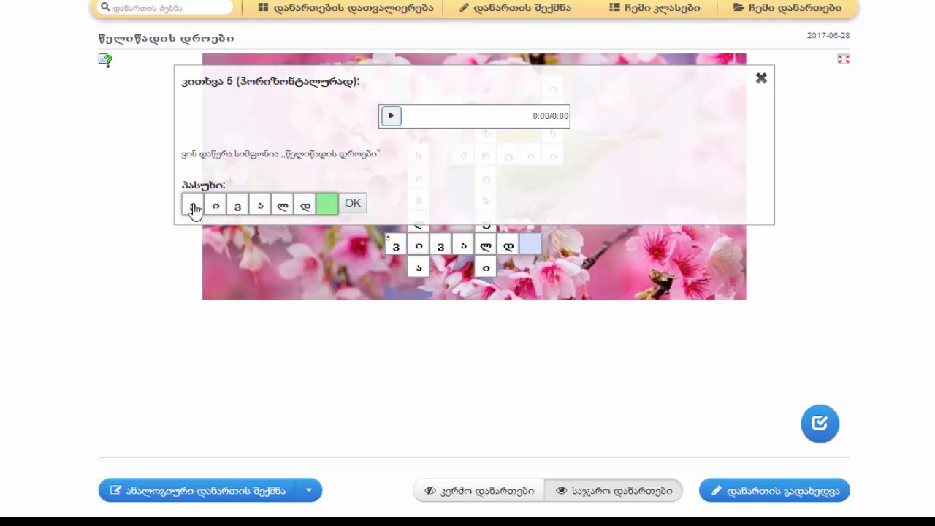
type("ი")
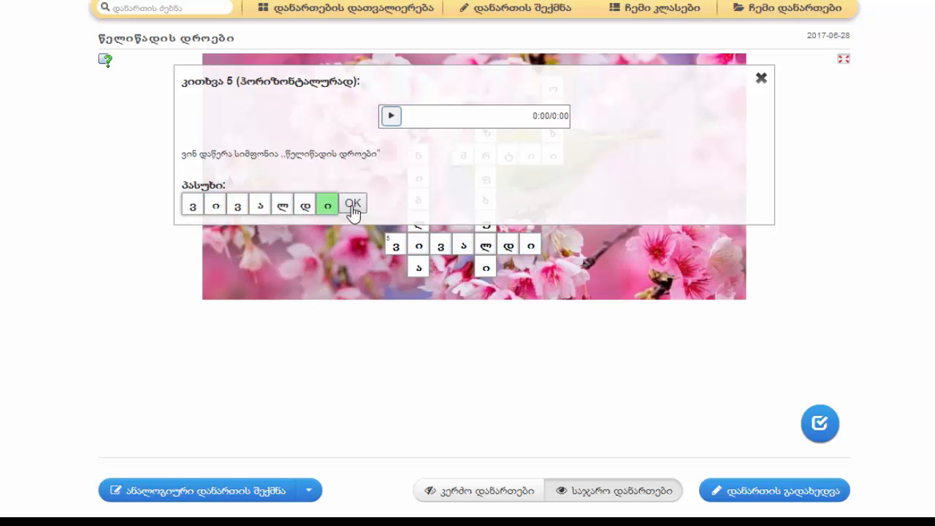
left_click(353, 206)
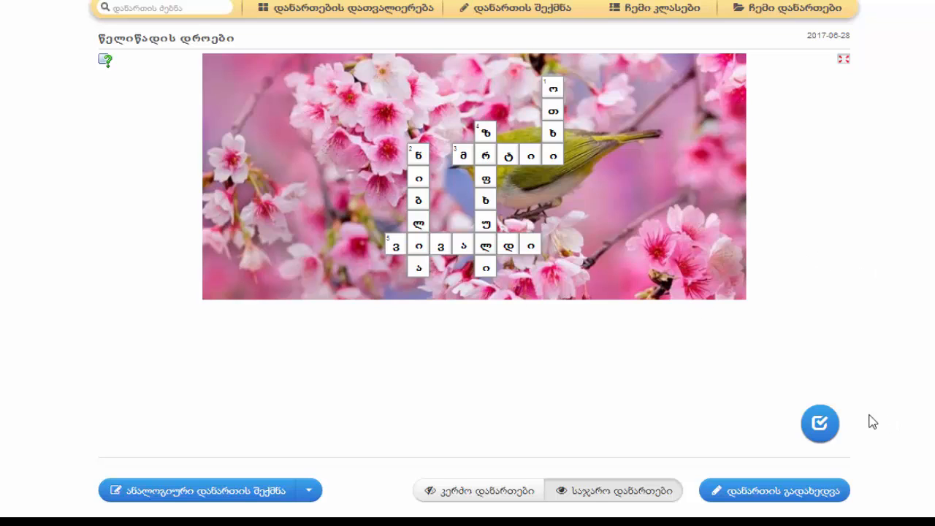
left_click(820, 429)
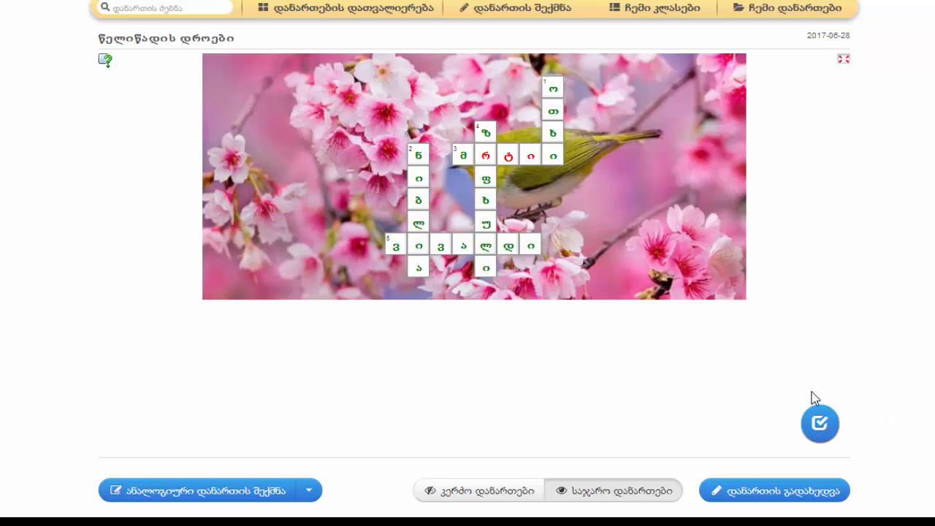
Correct the answer to crossword question 3 to "მარტი"
left_click(468, 164)
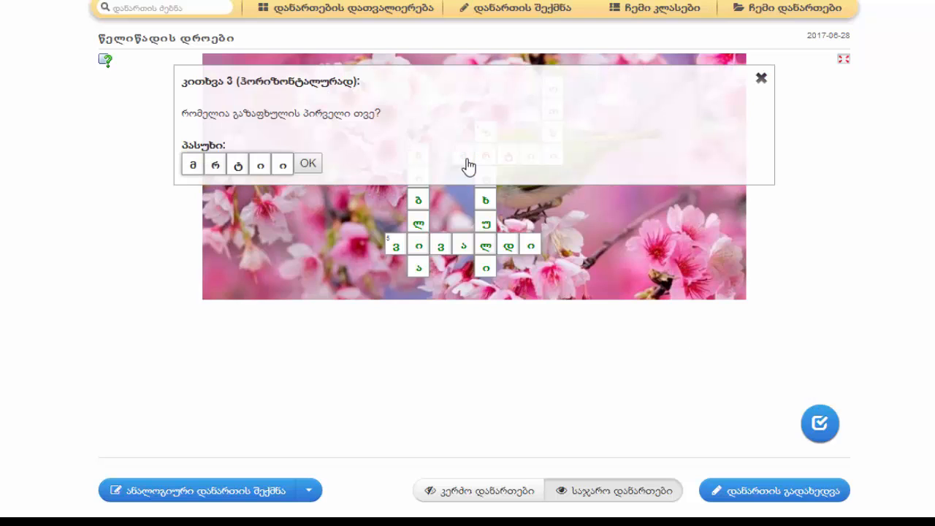
left_click(217, 165)
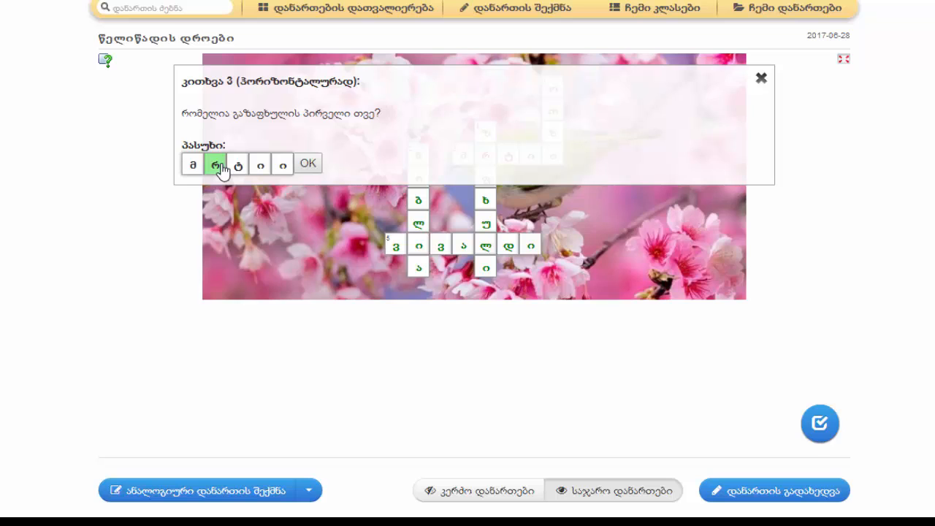
type("არტ")
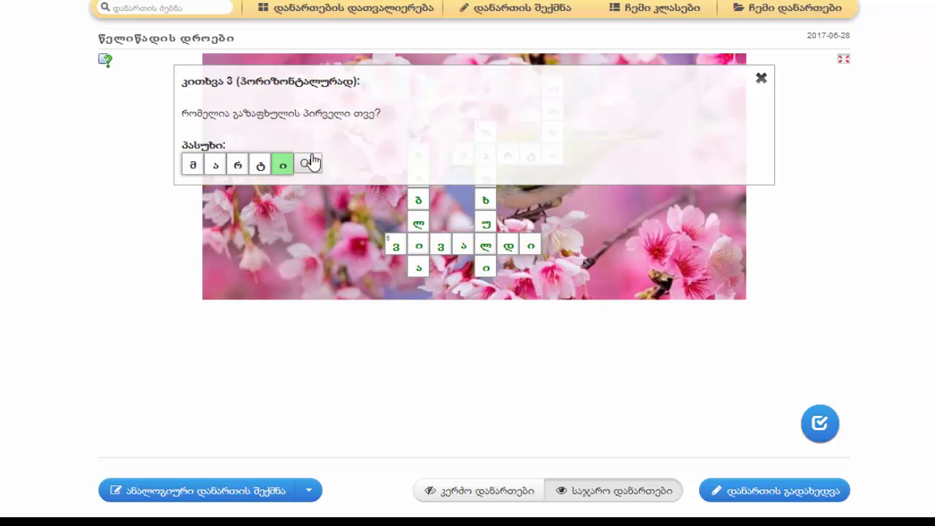
left_click(308, 165)
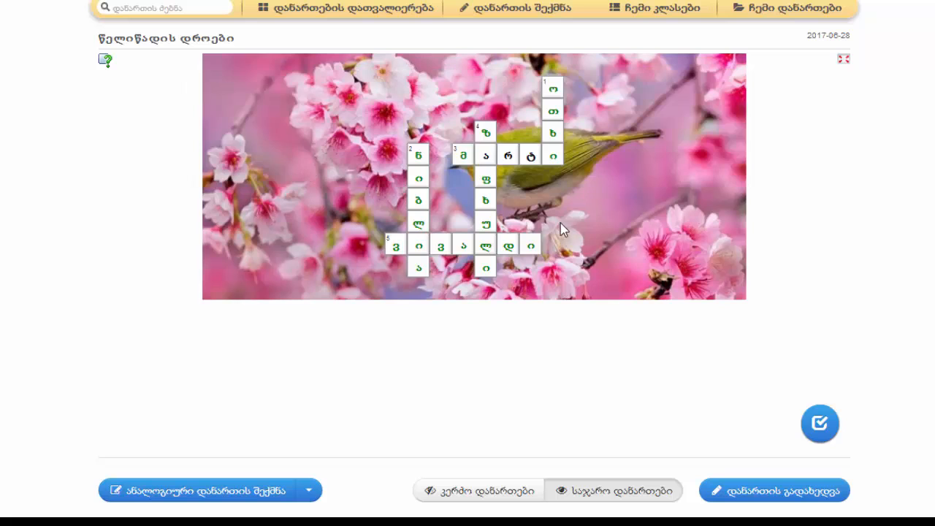
Check the solution of the whole crossword again and dismiss the feedback message
left_click(824, 429)
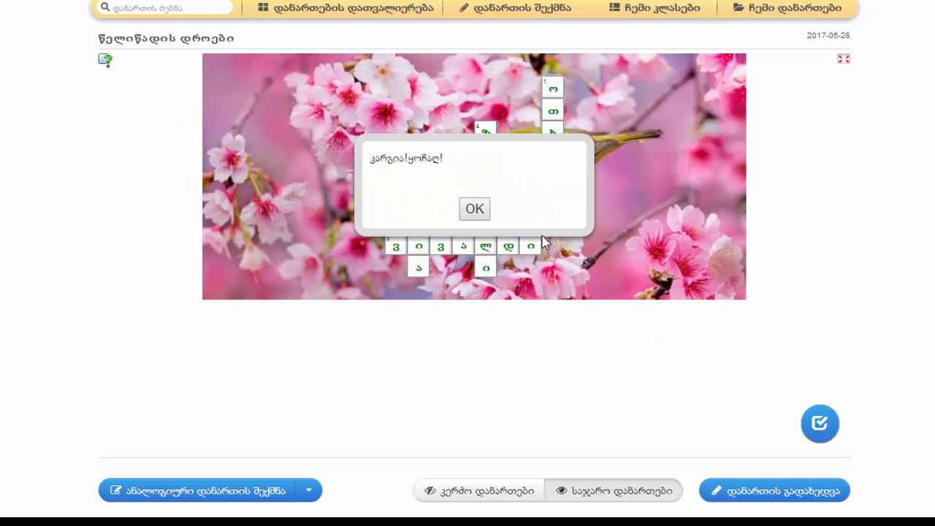
left_click(481, 214)
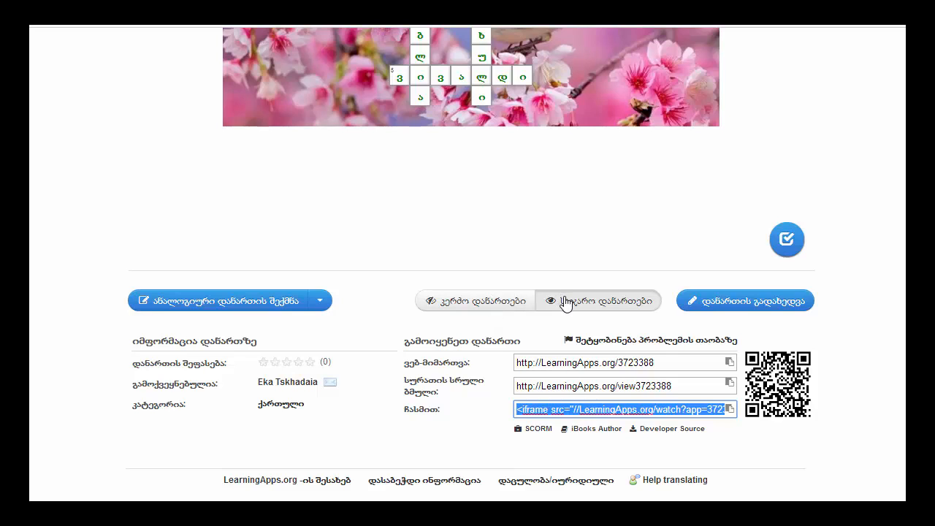
Open the crossword's public app description form, review the subject options and tags, and submit the form
left_click(566, 303)
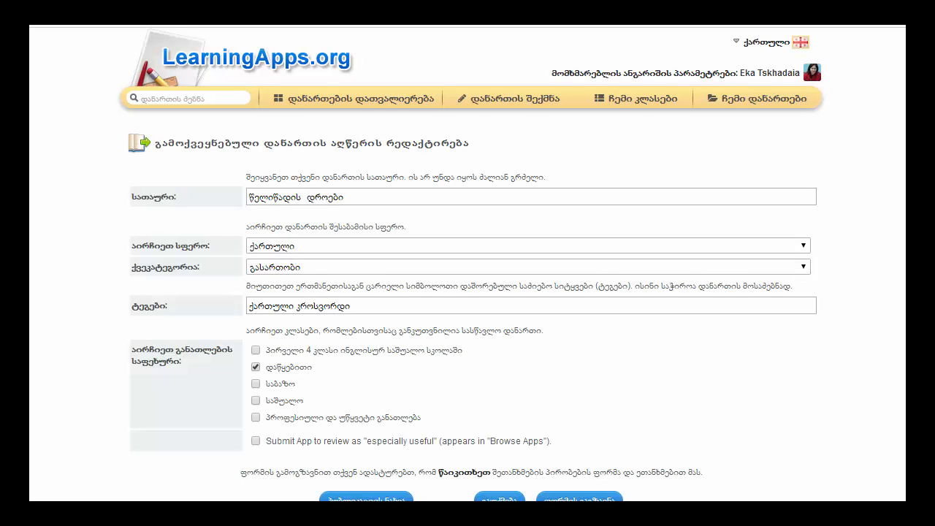
scroll(467, 292, "down", 1)
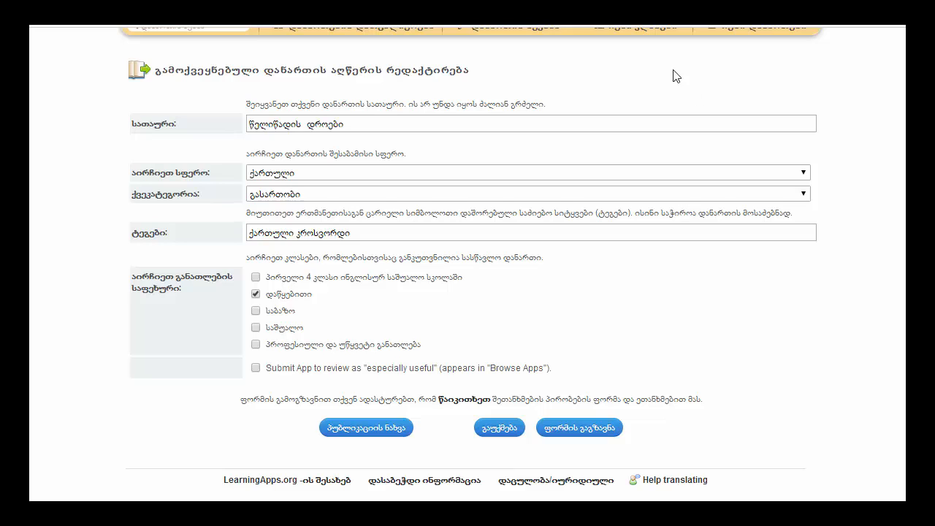
left_click(805, 177)
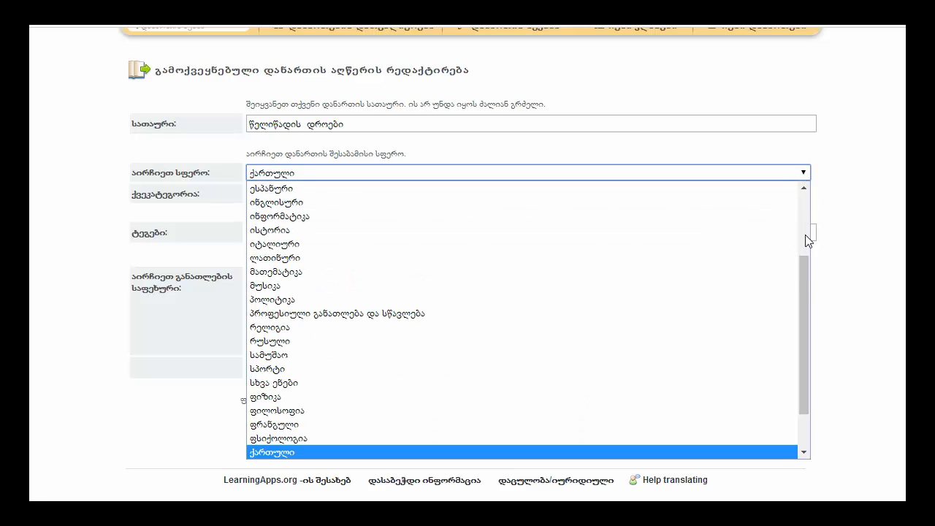
left_click_drag(805, 311, 806, 330)
left_click(887, 307)
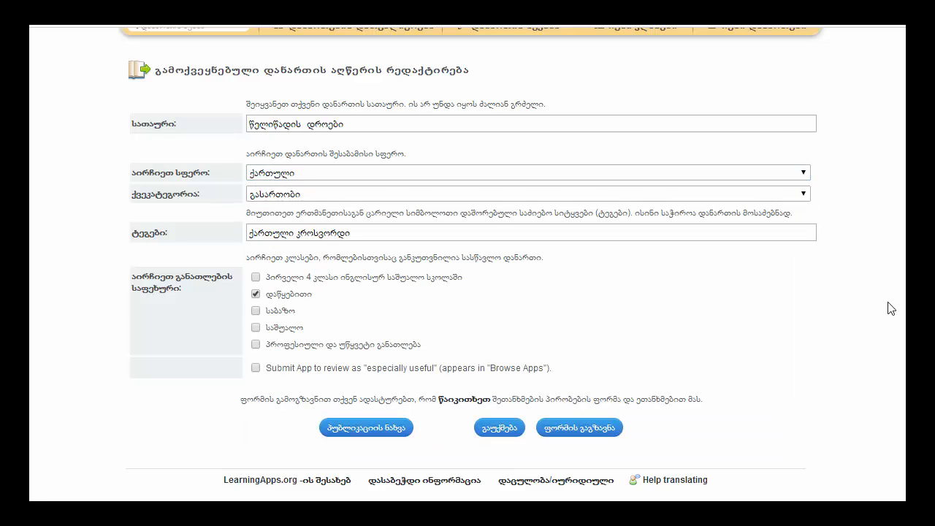
left_click(776, 224)
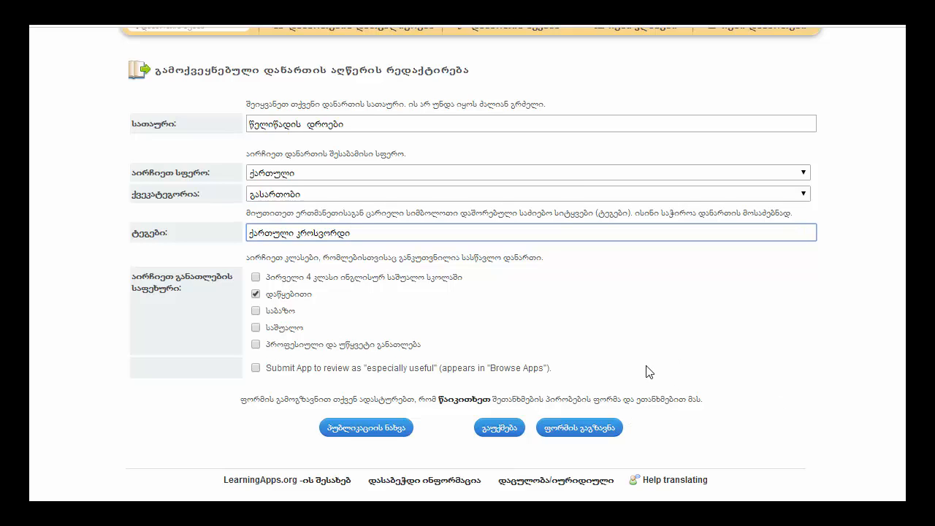
left_click(576, 437)
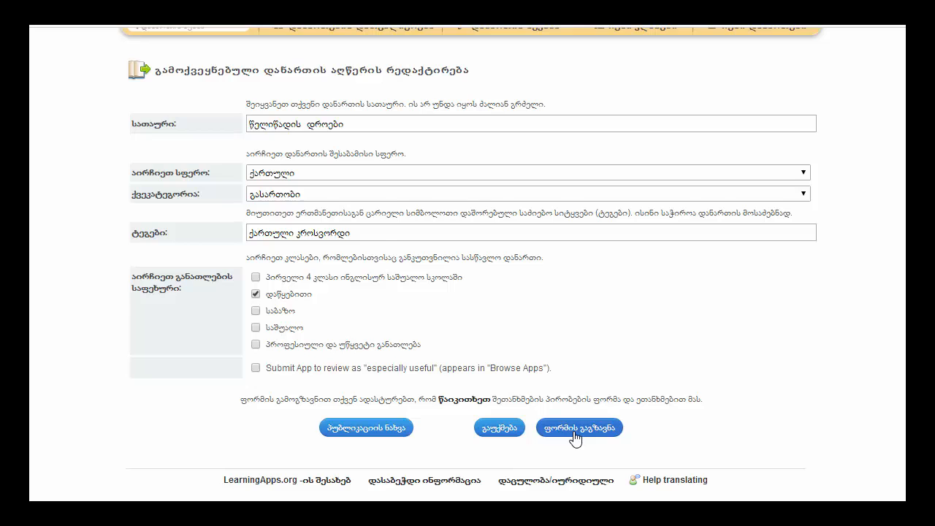
Highlight the crossword's web address, full-screen link and embed code one after another to review the sharing options
scroll(475, 258, "up", 1)
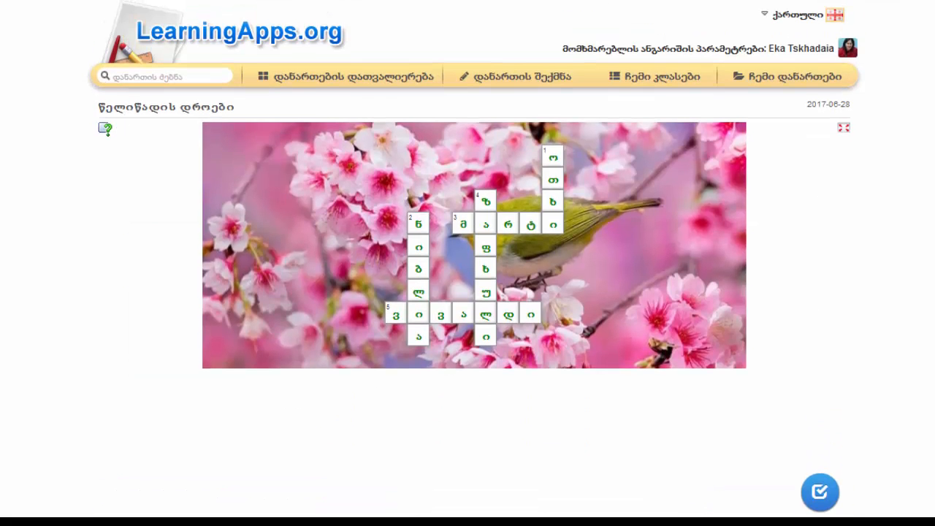
scroll(671, 391, "down", 4)
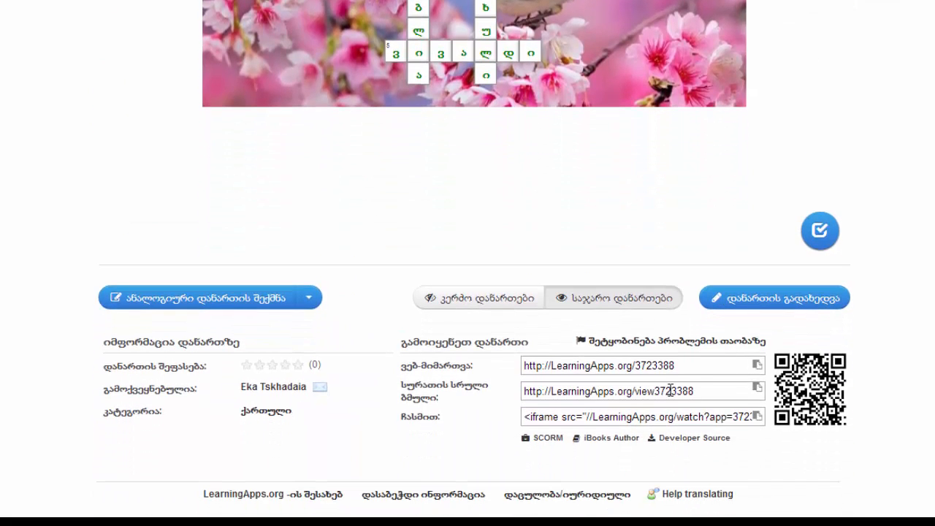
left_click(640, 368)
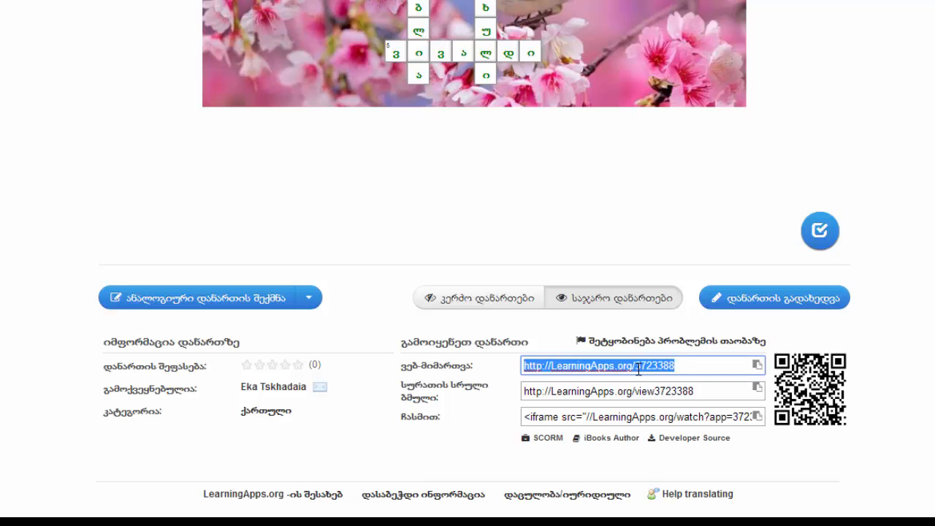
left_click(636, 387)
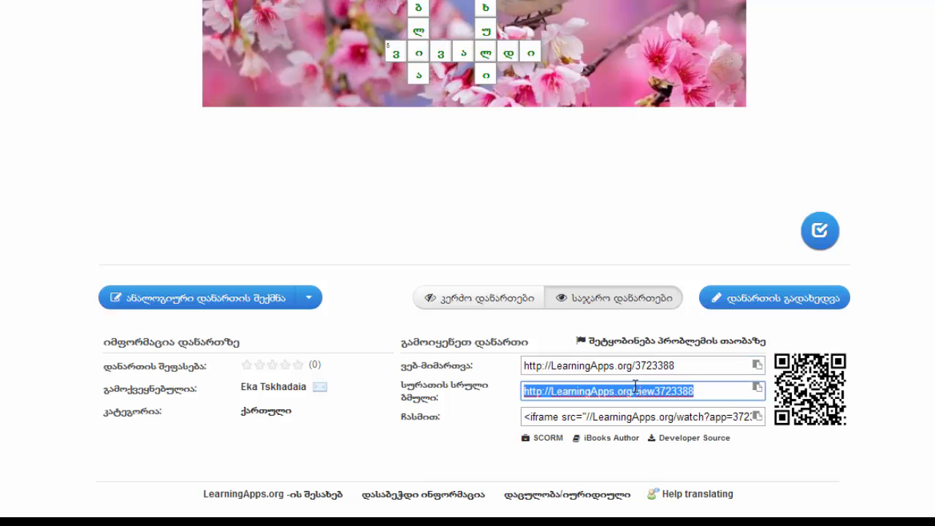
left_click(527, 419)
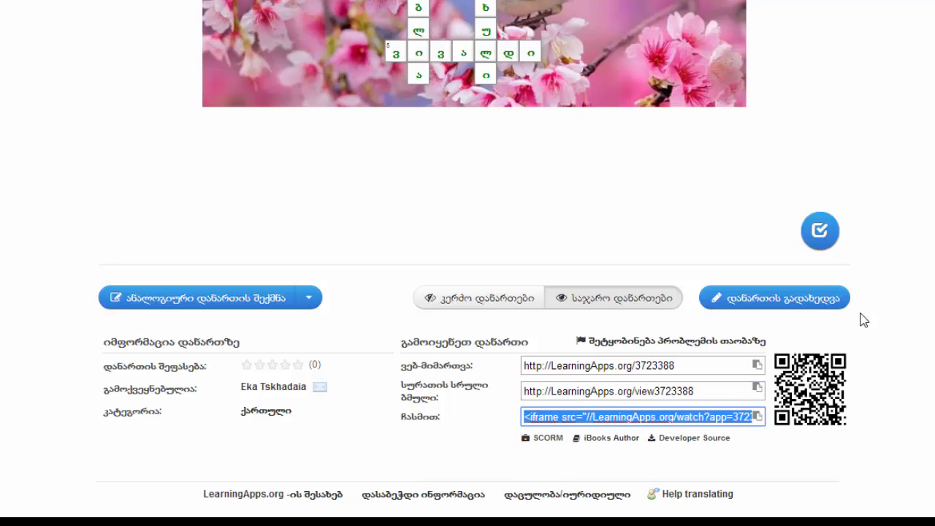
scroll(475, 256, "up", 4)
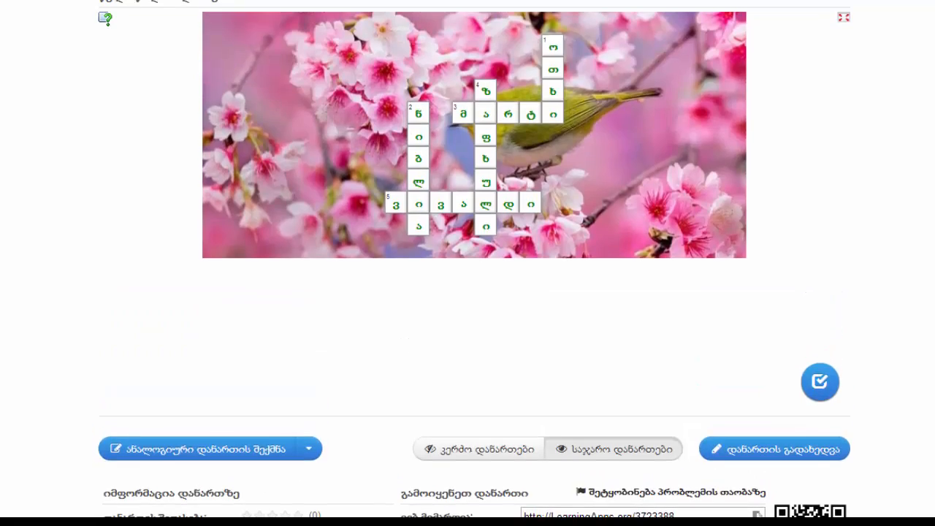